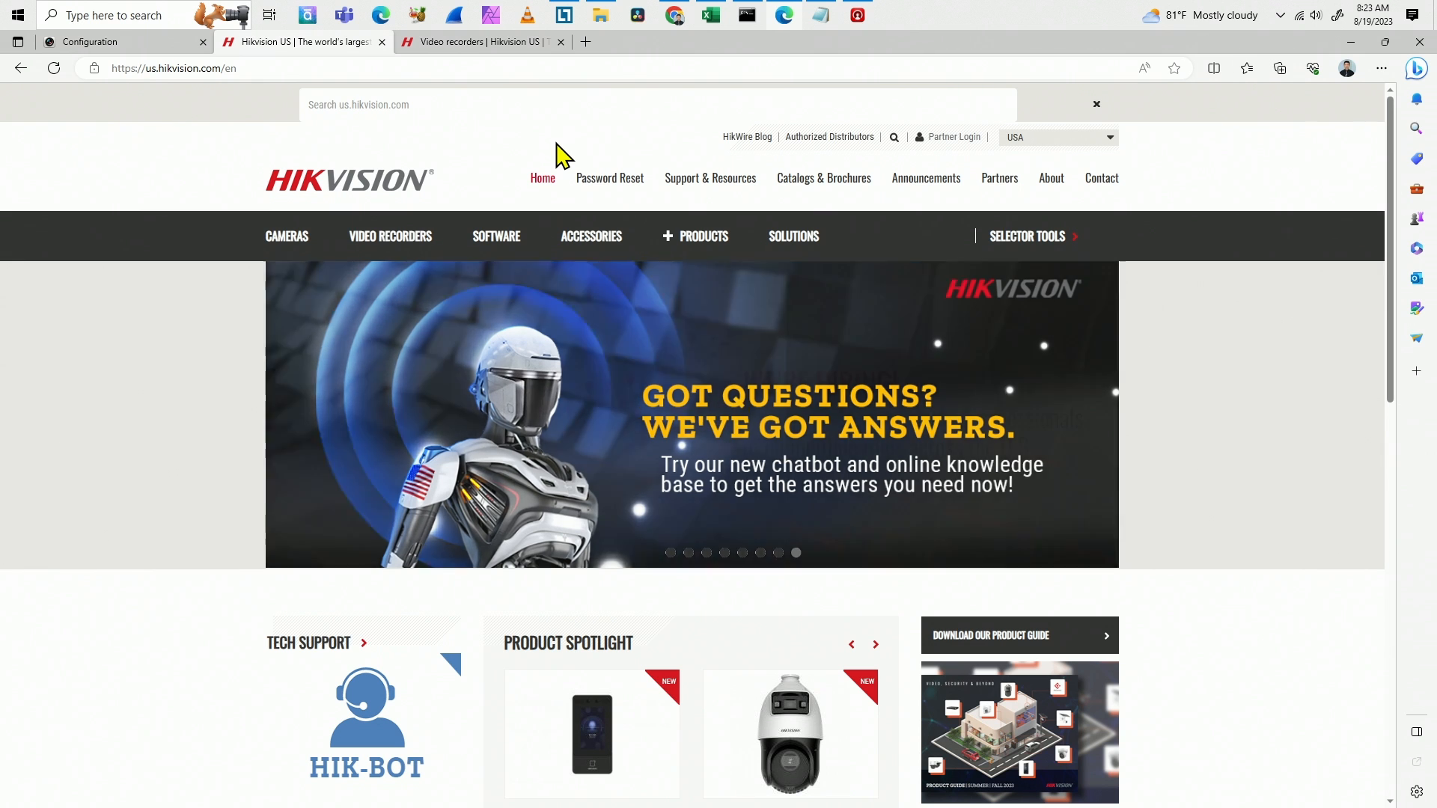
- Copy the model number DS-7604NI-E1 / 4P from the recorder's basic information page
click(128, 43)
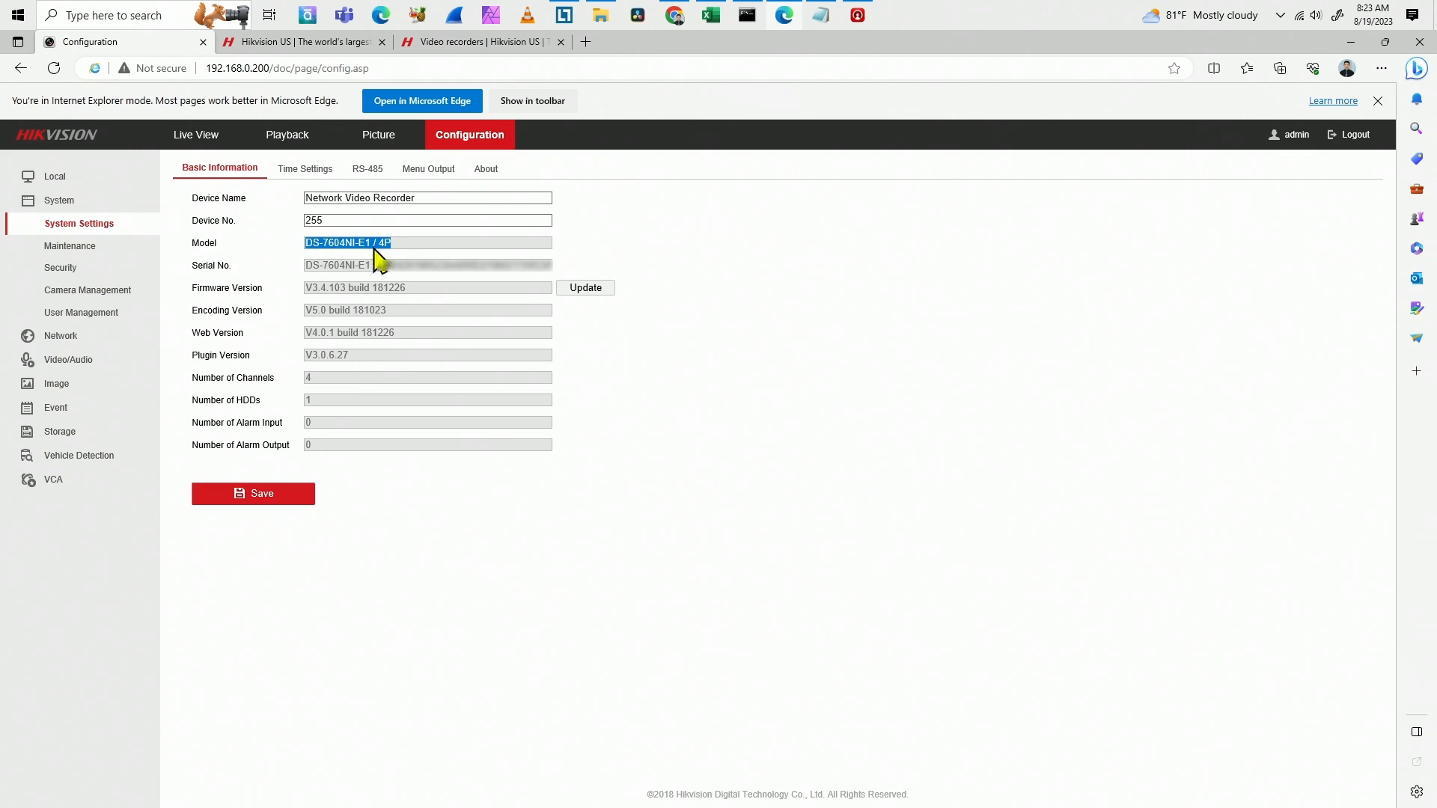
click(397, 245)
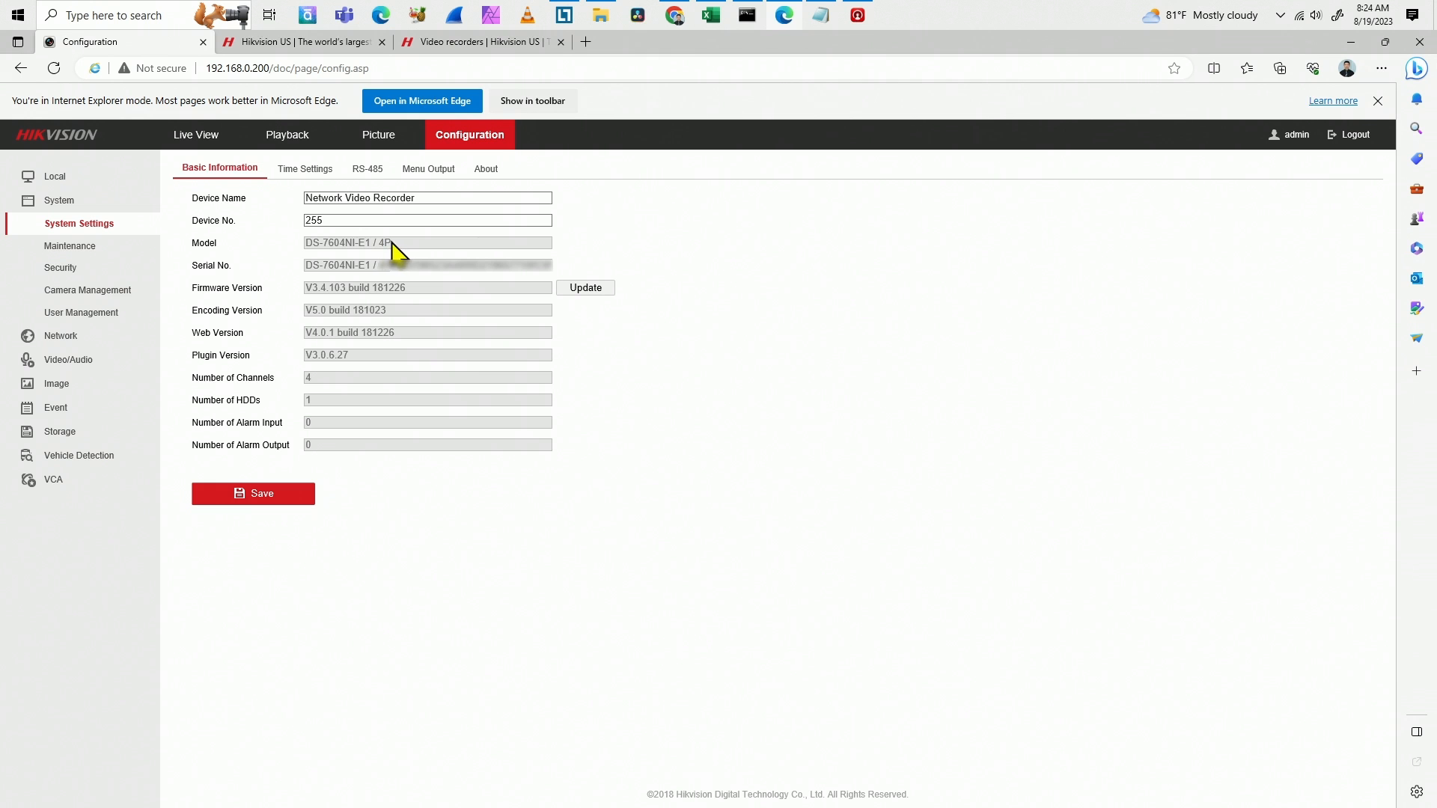
drag(391, 246, 319, 244)
right_click(348, 241)
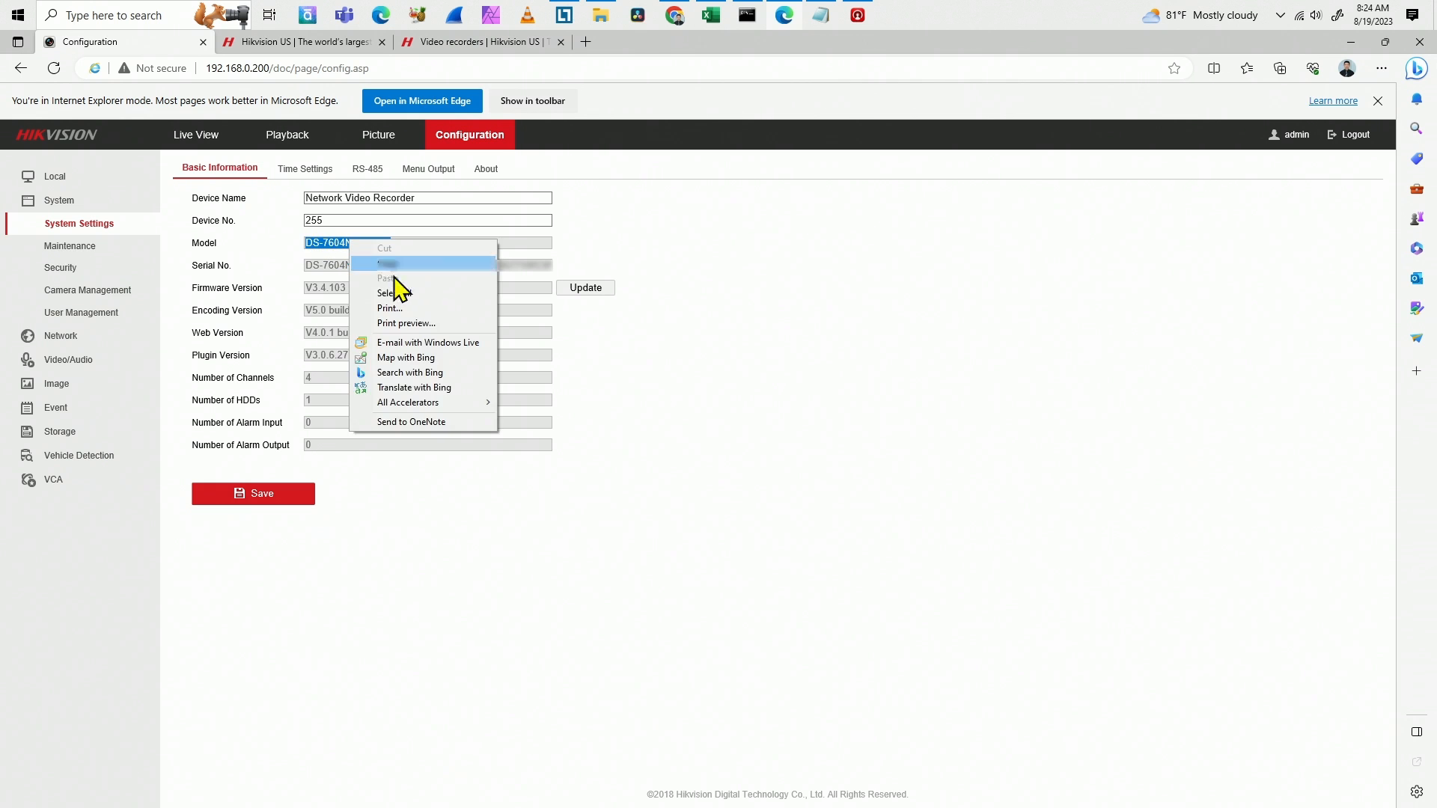
click(405, 260)
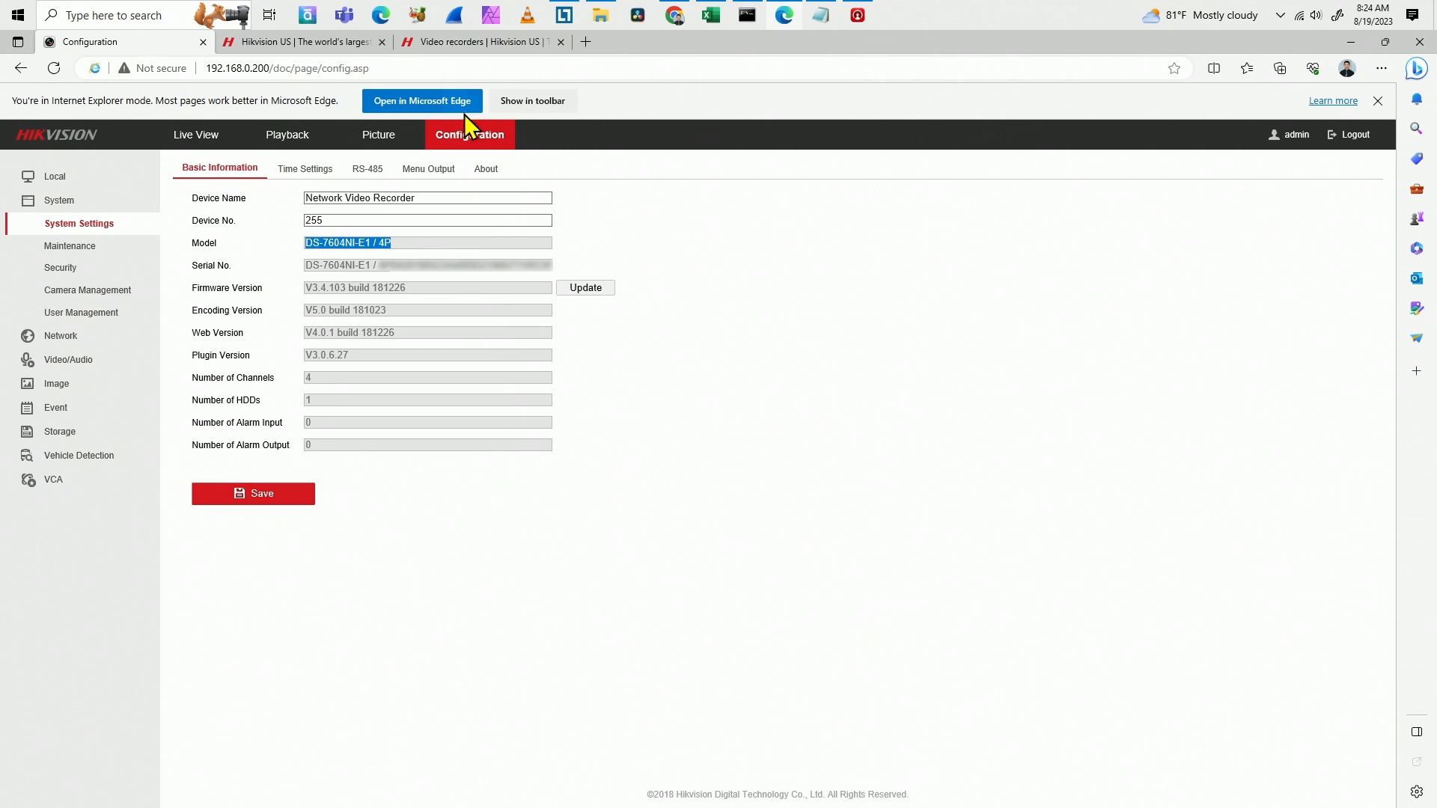
- Go to the Hikvision US website and open the firmware downloads page for video recorders
click(346, 44)
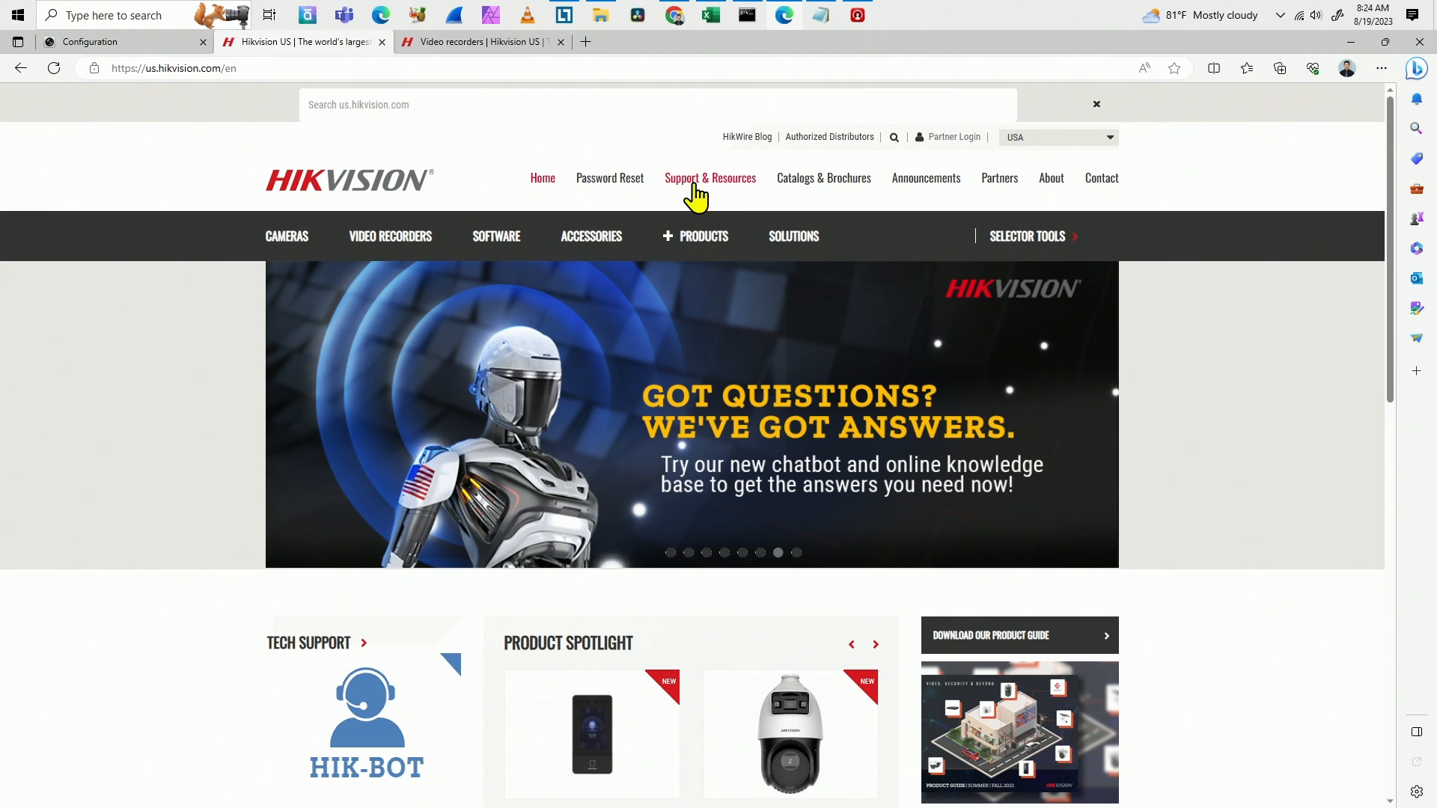
mouse_move(699, 187)
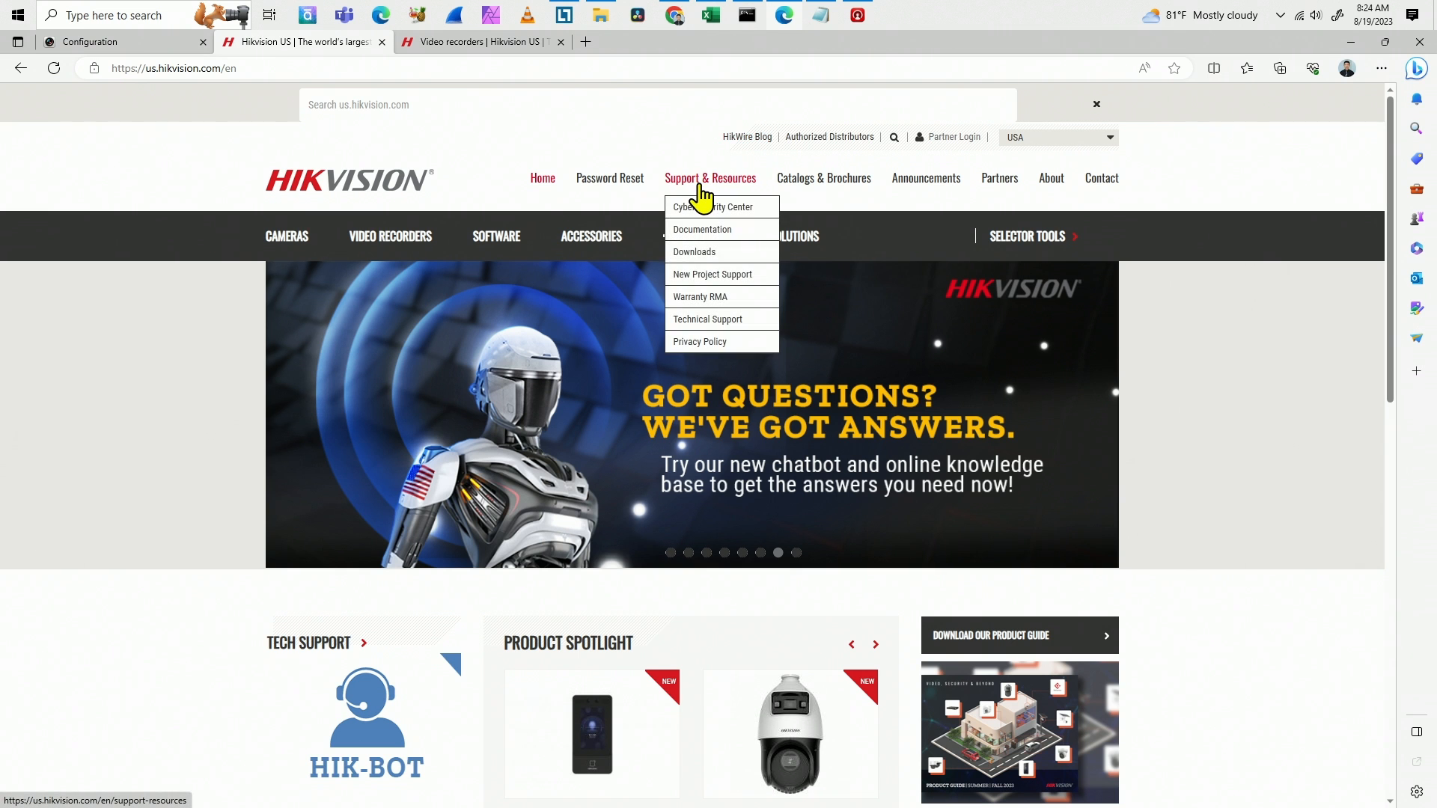
mouse_move(722, 265)
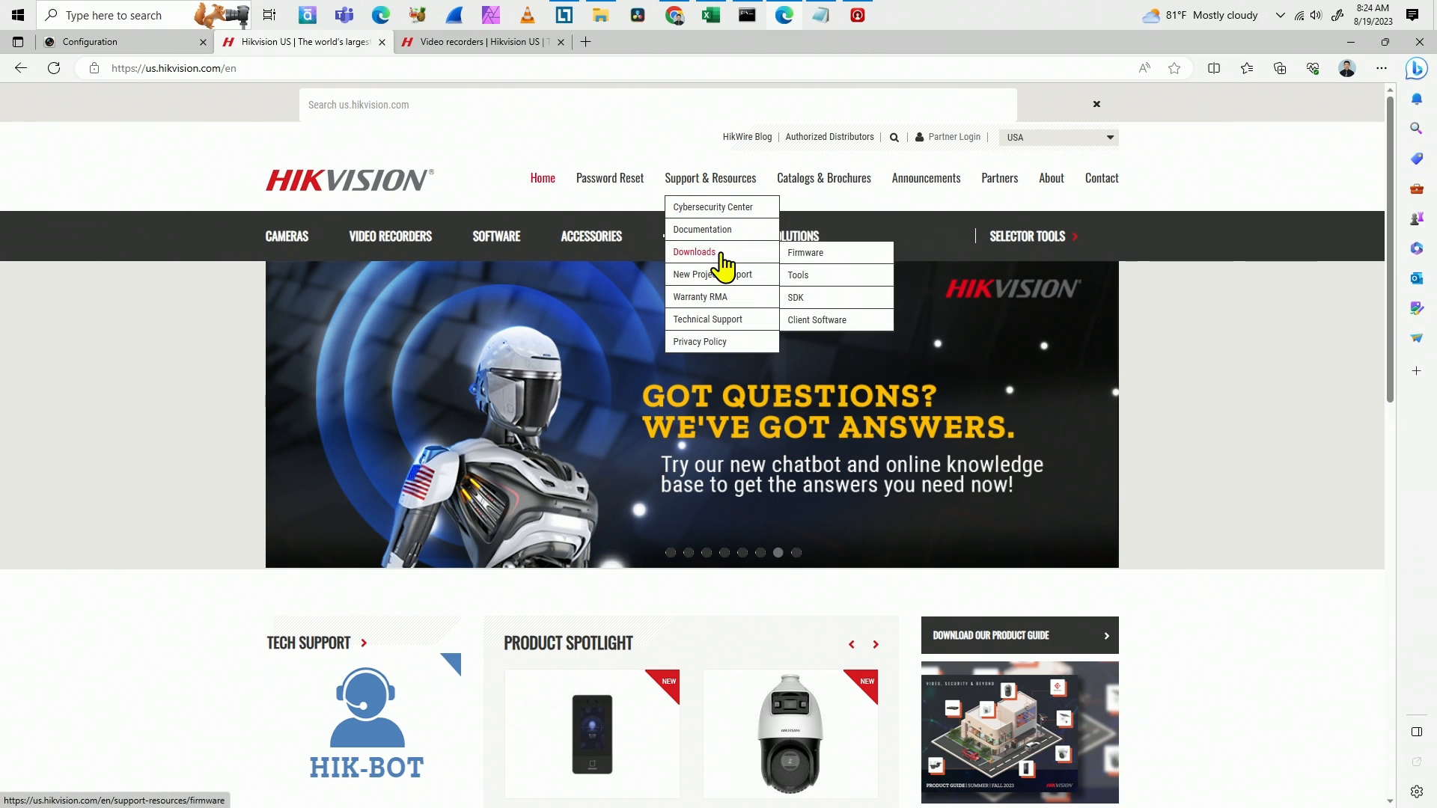
mouse_move(798, 259)
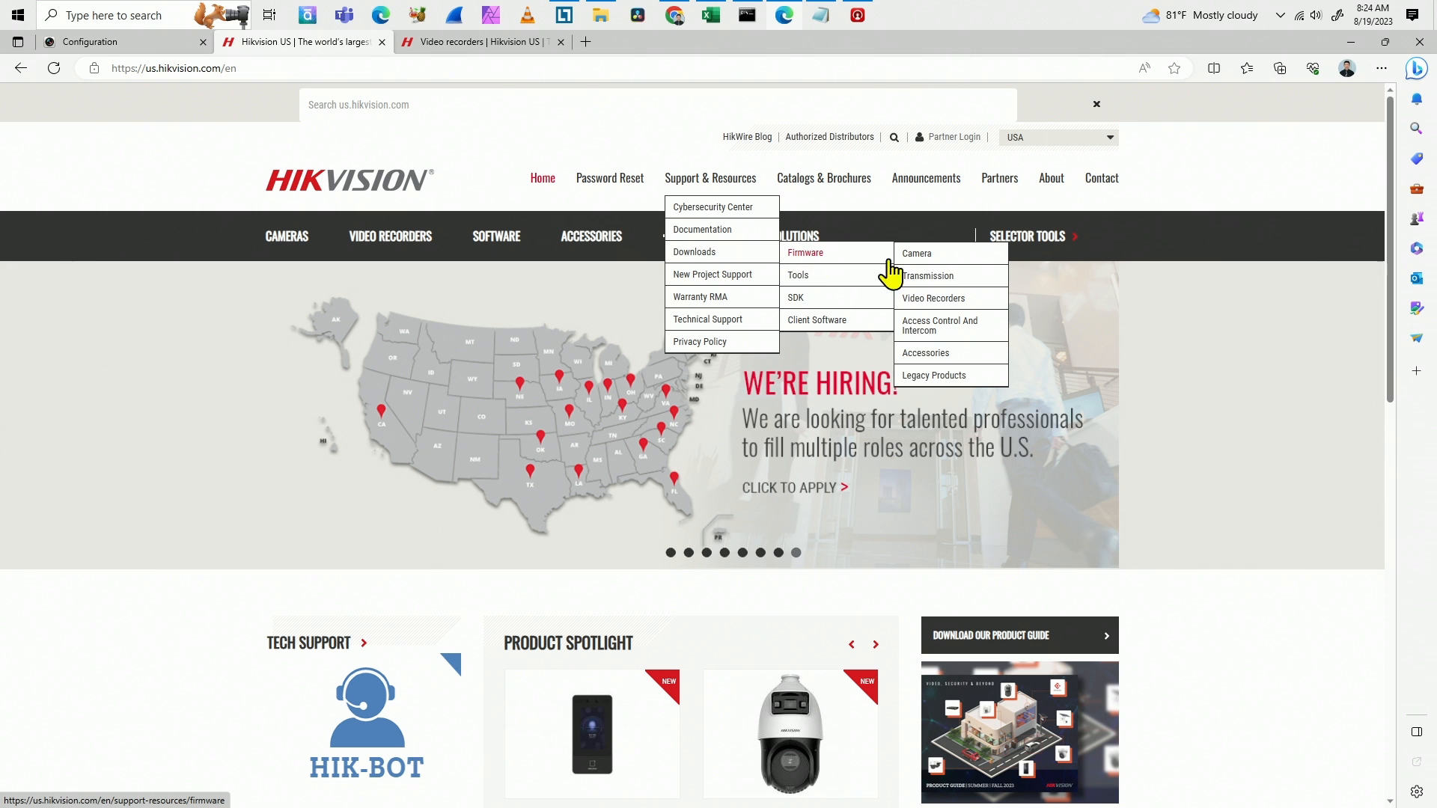
click(957, 318)
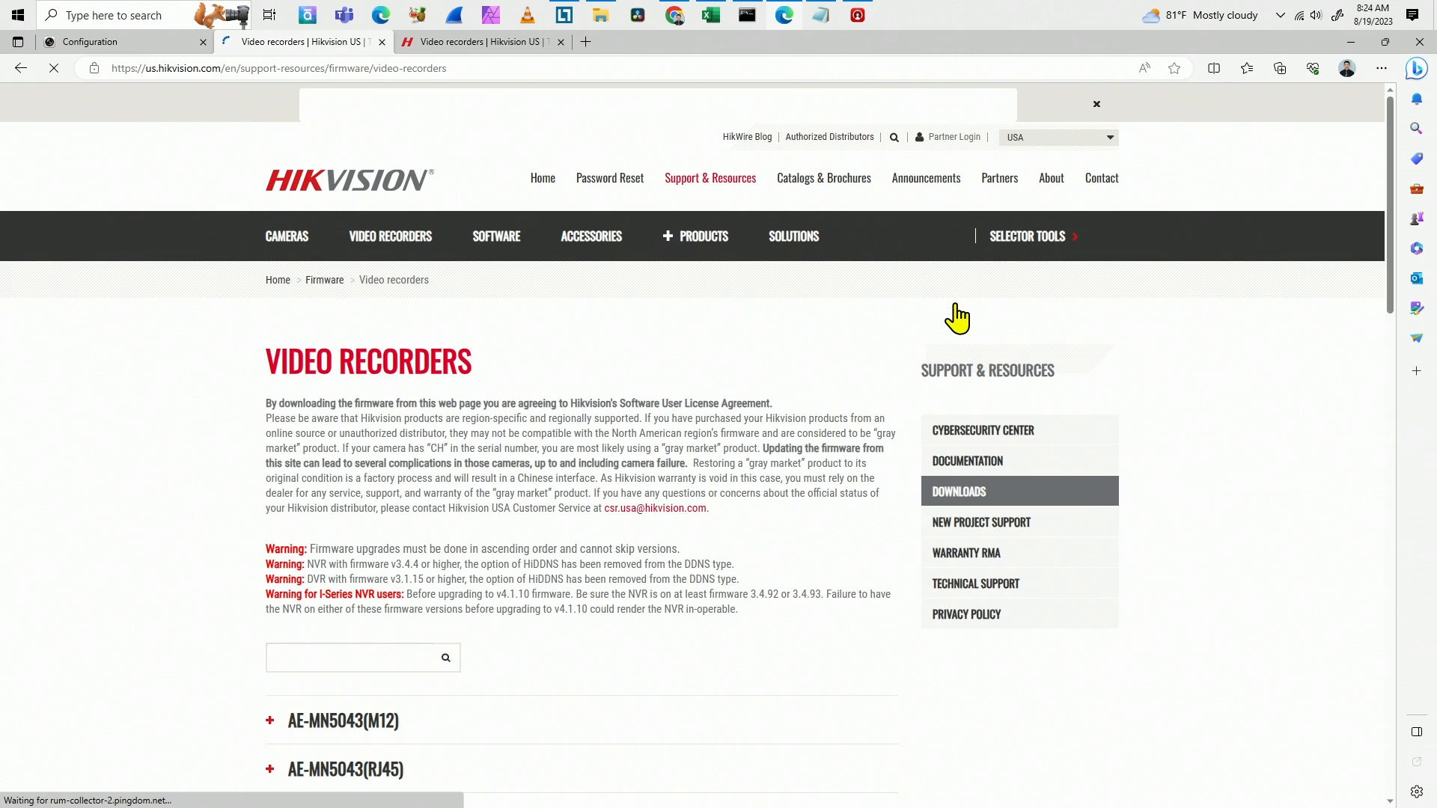
- Search the video recorder firmware list for the copied model, DS-7604NI-E1 / 4P
scroll(644, 356, down, 3)
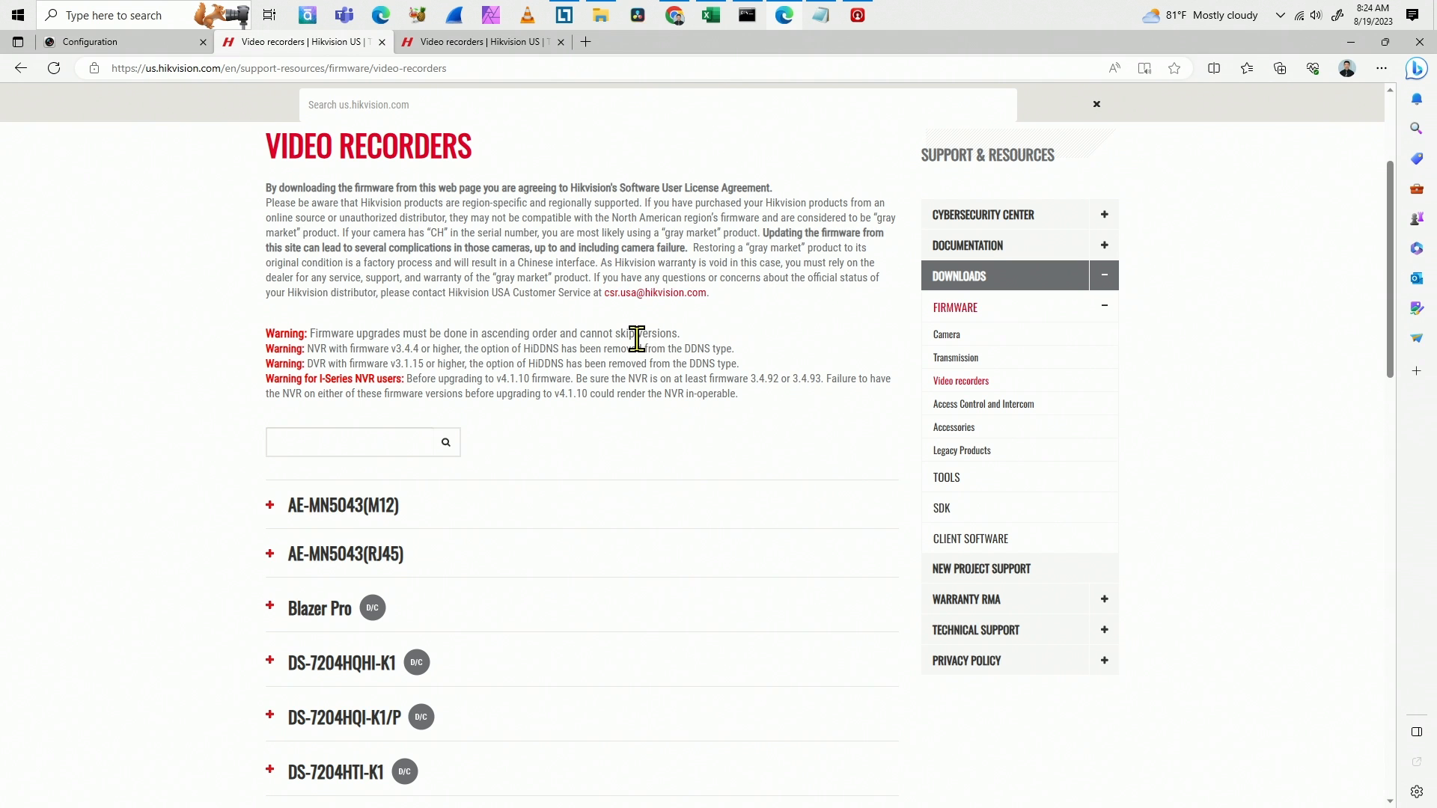
scroll(631, 338, down, 2)
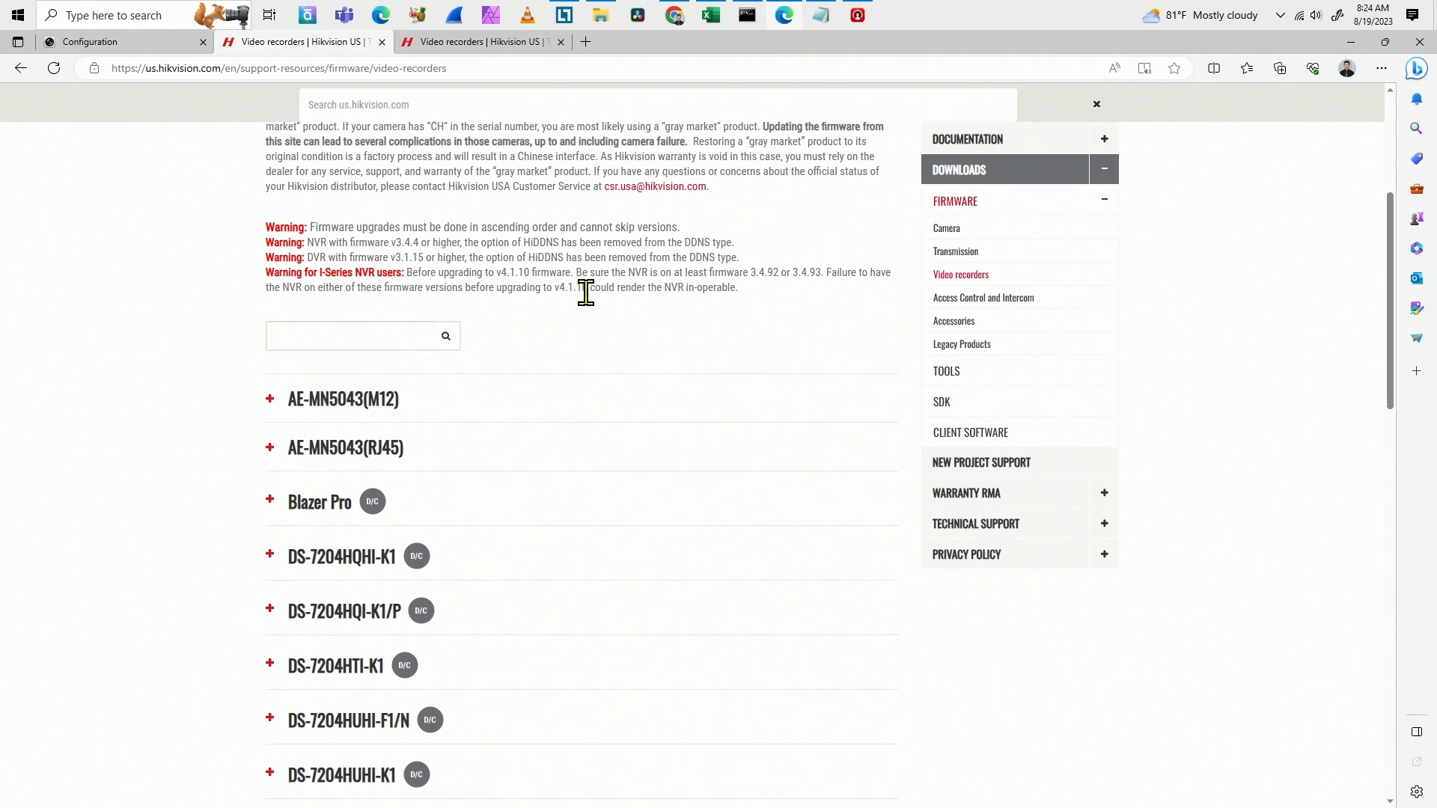
click(380, 332)
right_click(376, 333)
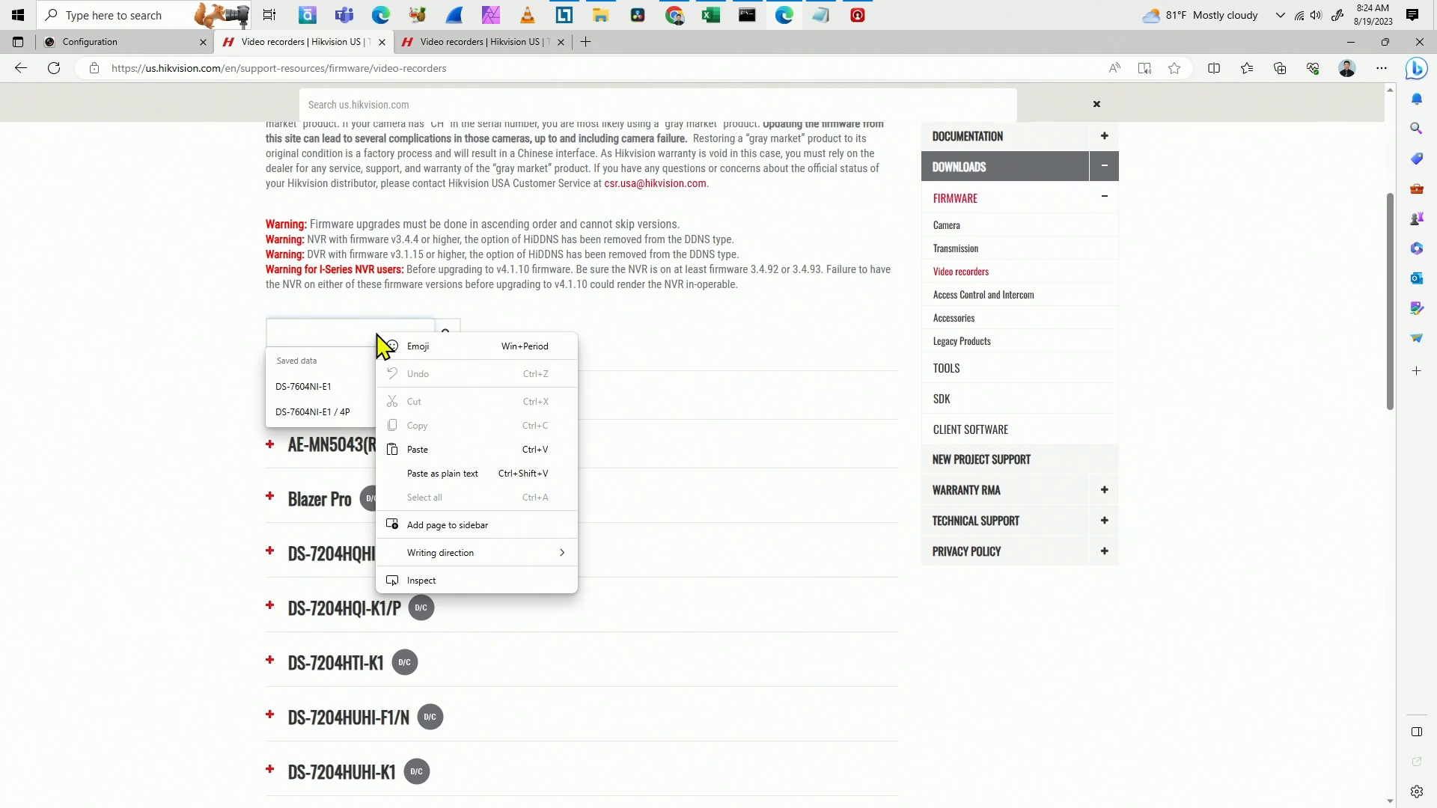
click(433, 453)
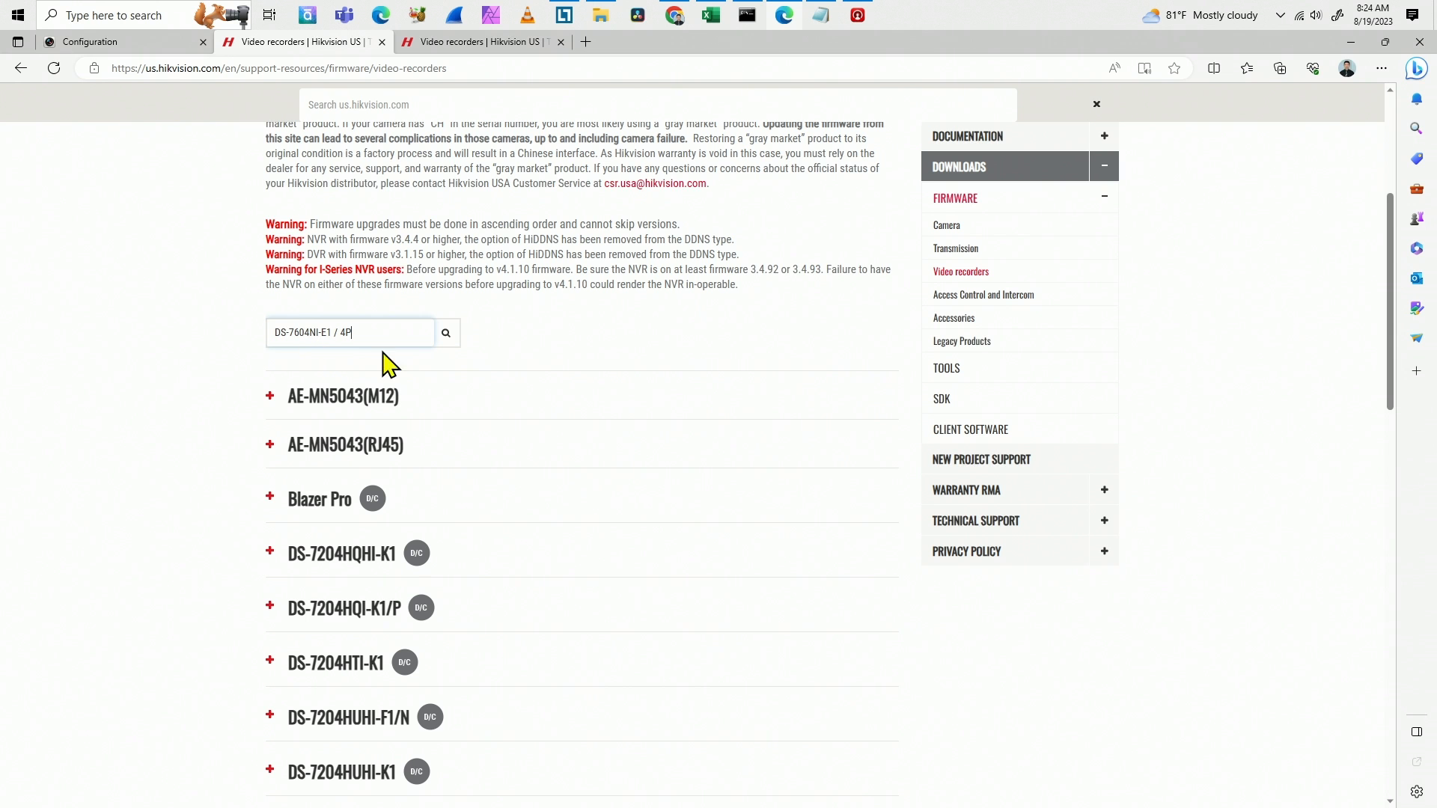
click(441, 334)
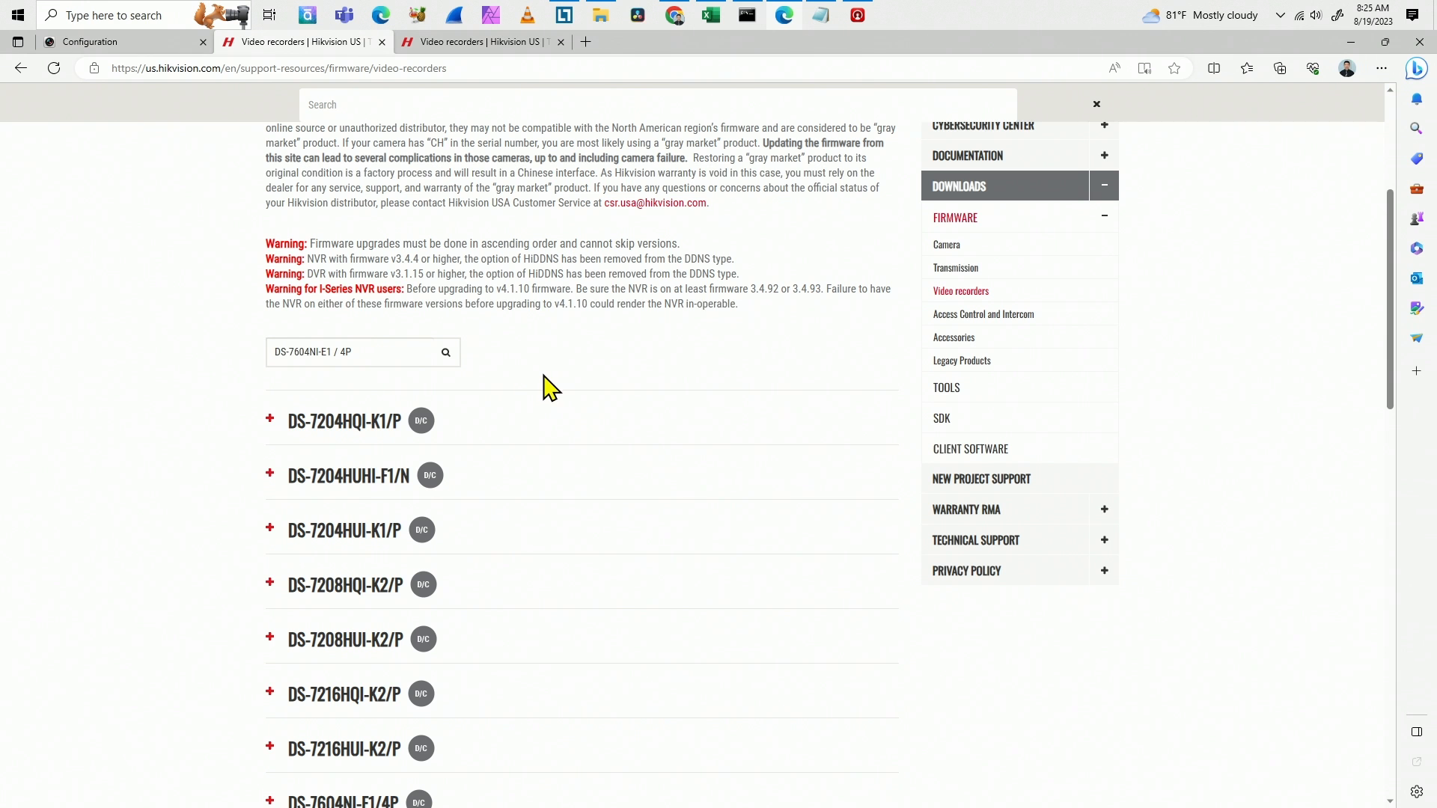
- Look through the firmware search results for the entry matching the recorder's model
scroll(540, 385, up, 3)
scroll(550, 386, down, 3)
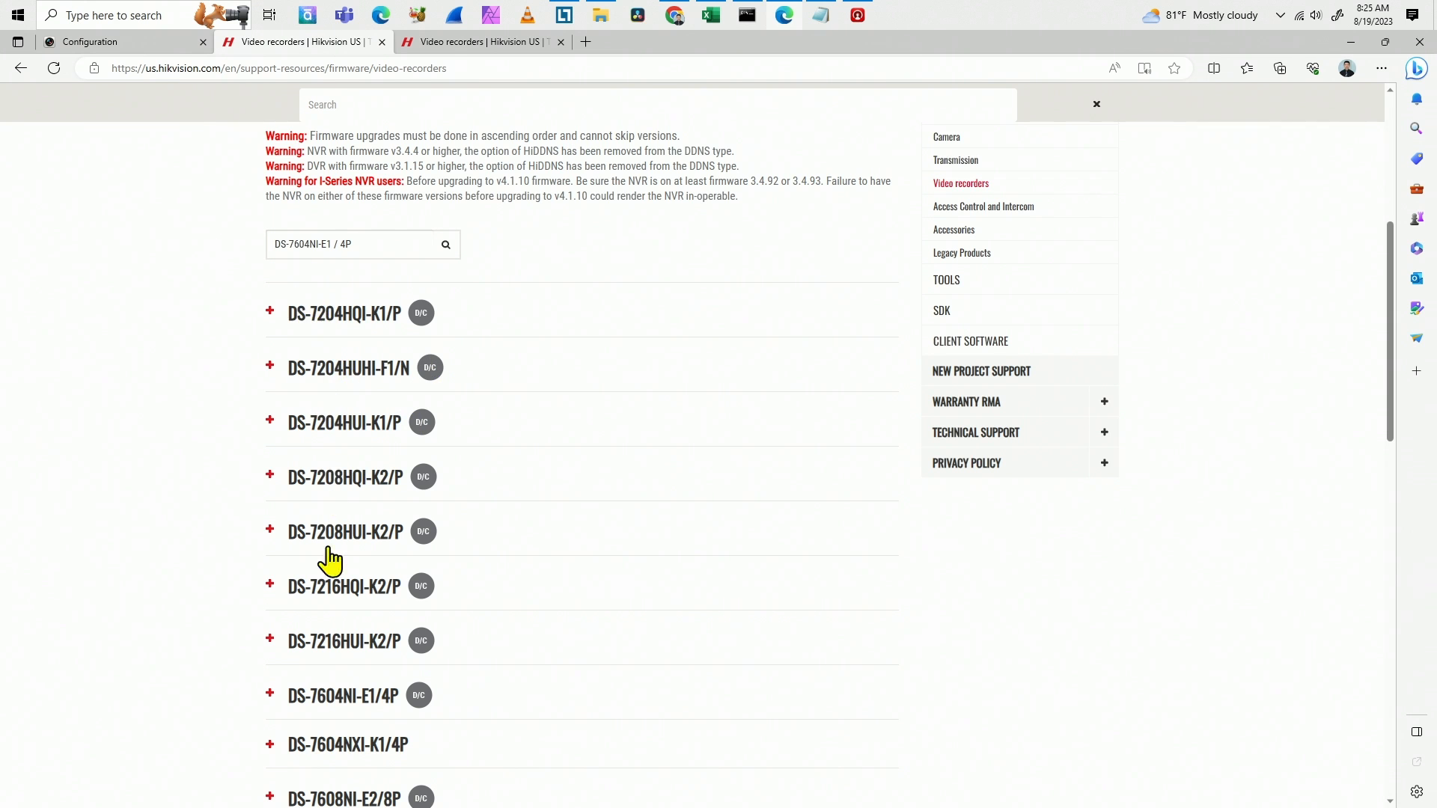
scroll(303, 703, down, 3)
scroll(315, 633, down, 3)
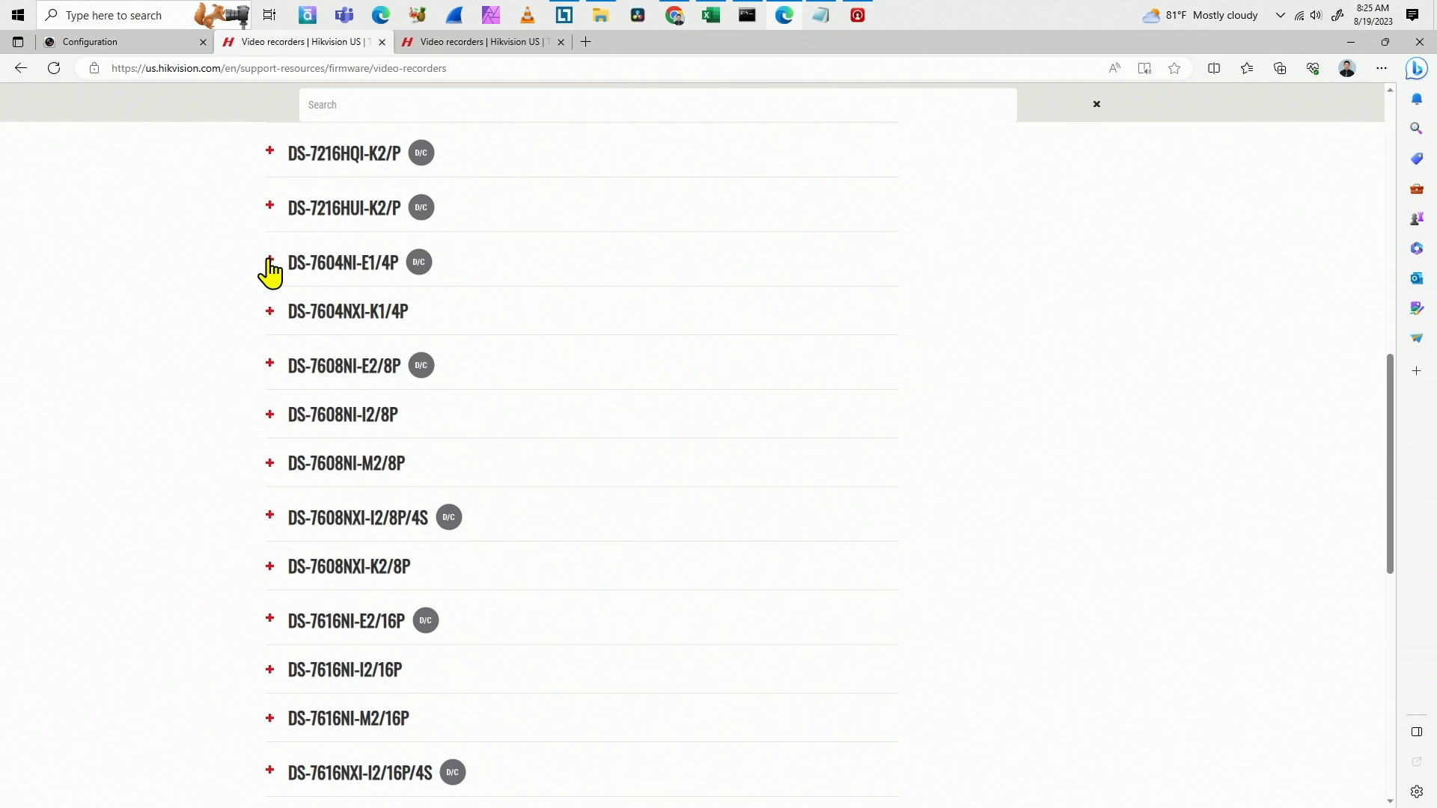
scroll(411, 290, up, 3)
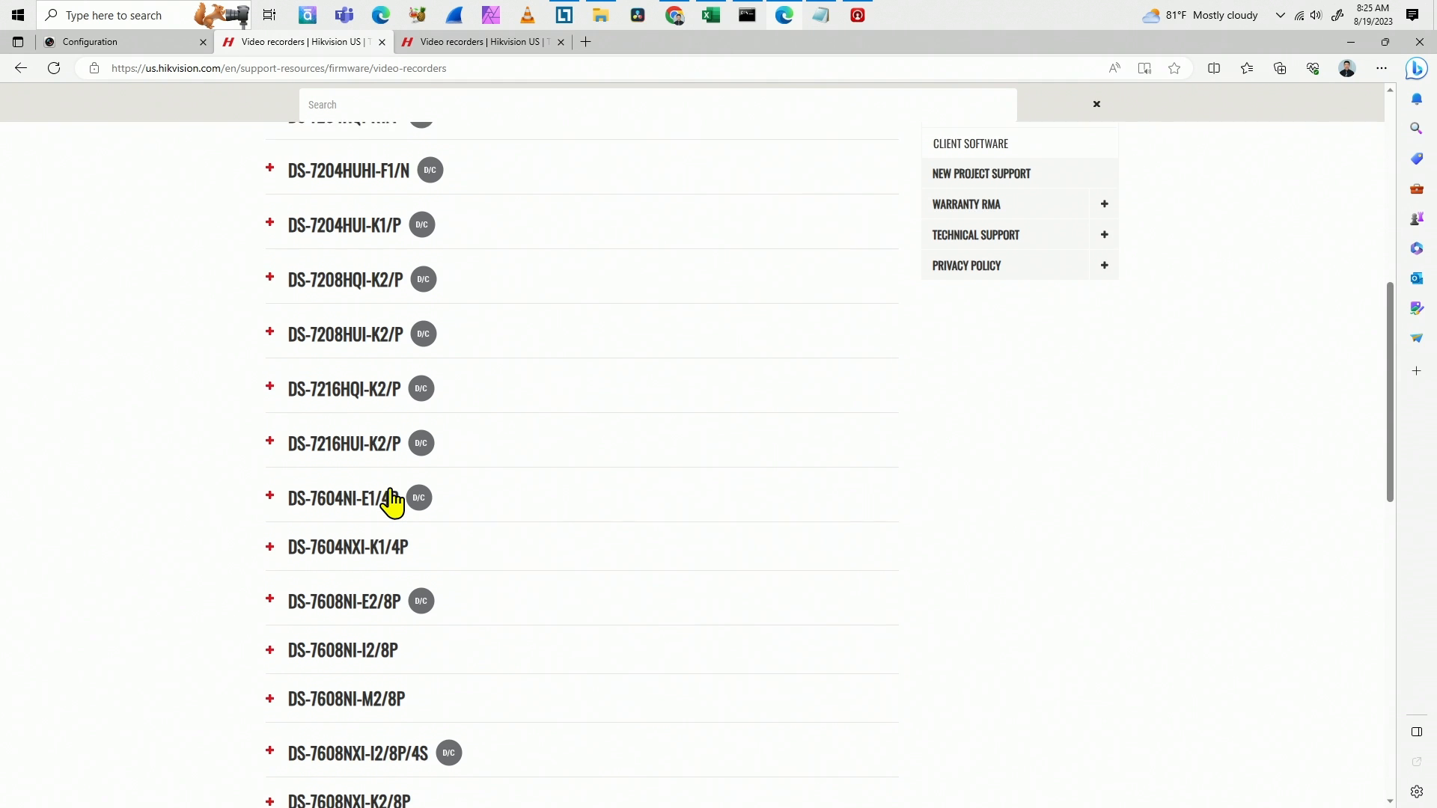
scroll(390, 503, up, 3)
scroll(378, 247, up, 1)
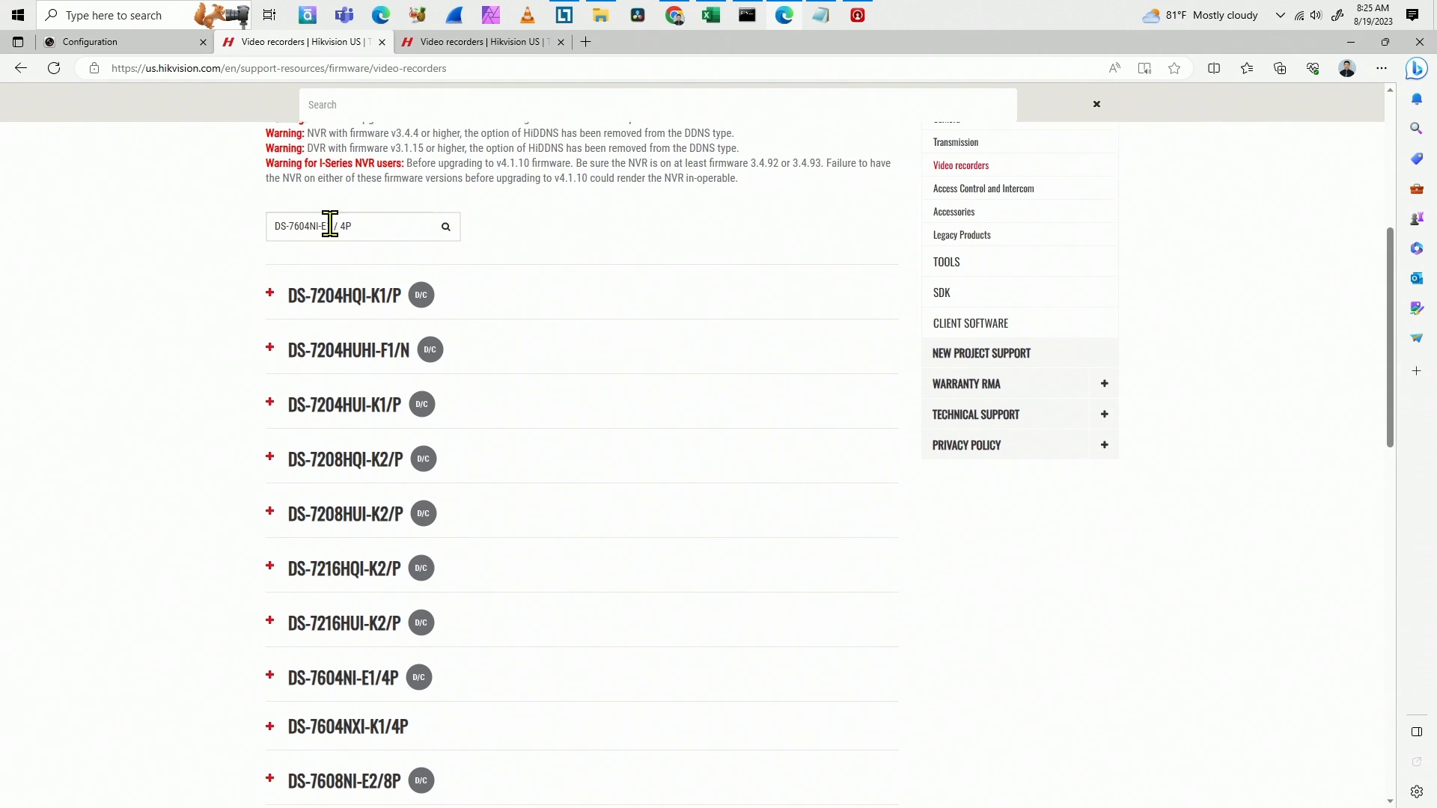
- Shorten the firmware search term to DS-7604NI-E1 and run the search again
click(394, 254)
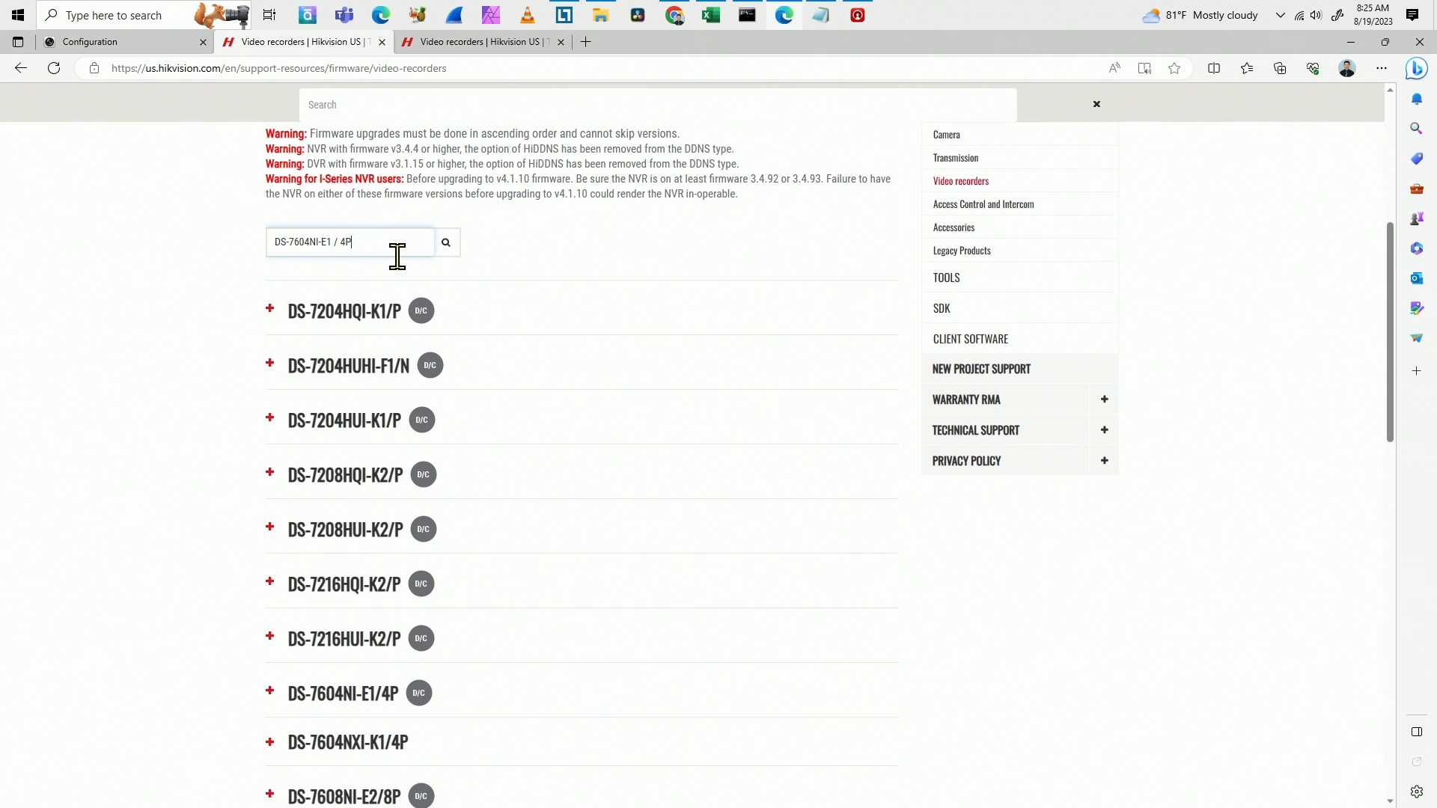
key(BackSpace)
key(BackSpace)
key(BackSpace)
key(BackSpace)
key(BackSpace)
click(448, 241)
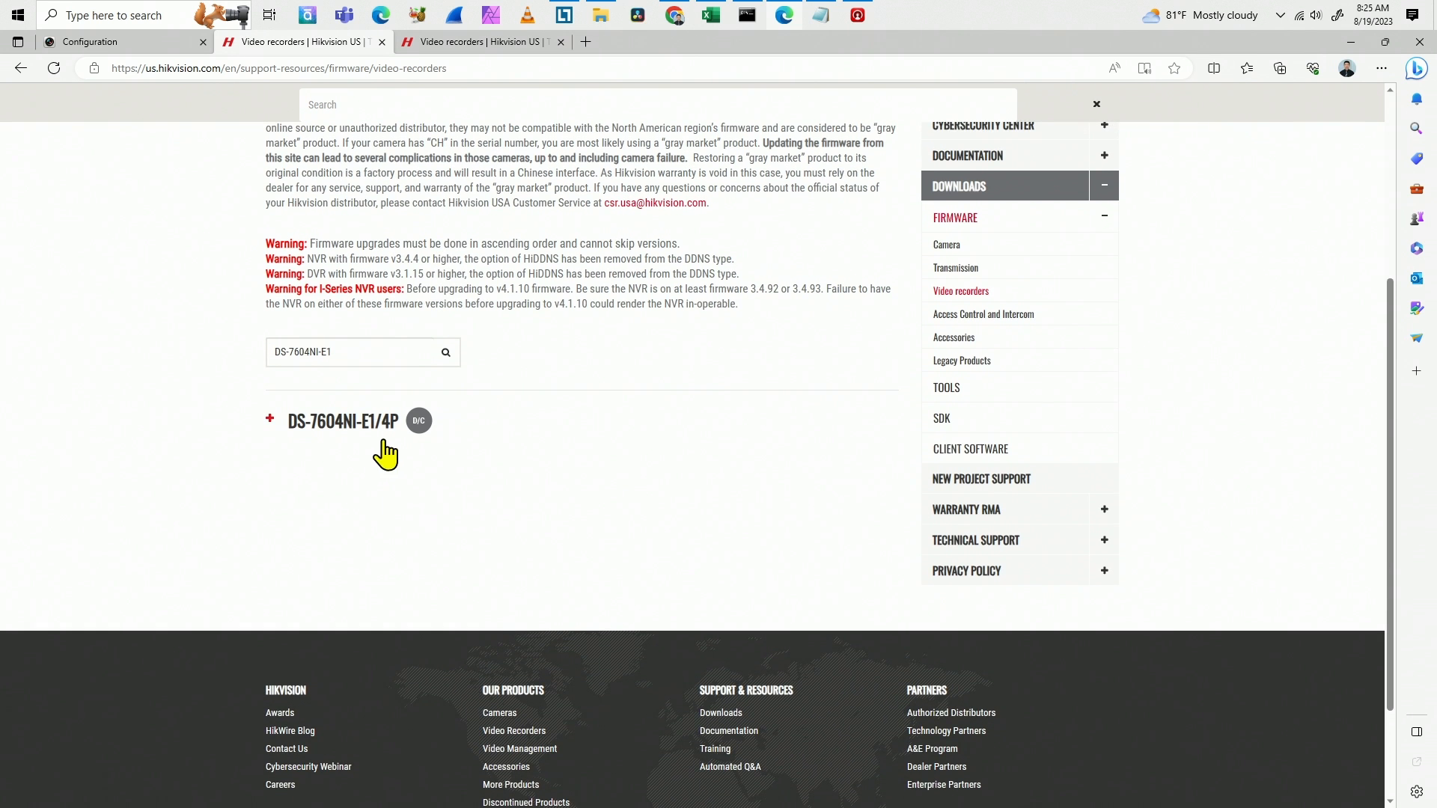
- Expand the DS-7604NI-E1/4P entry and compare its listed firmware with the version installed on the recorder
scroll(347, 439, down, 2)
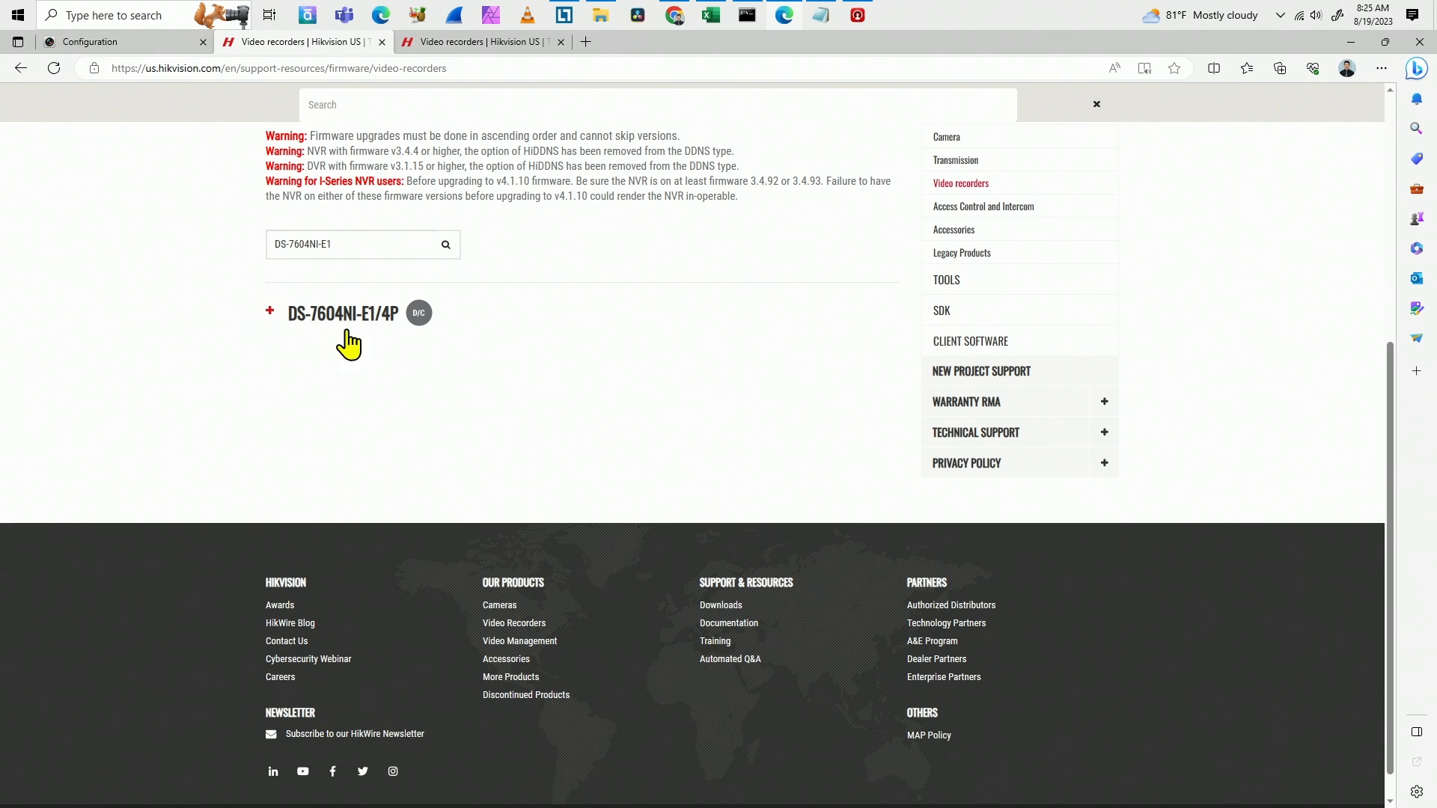
click(270, 312)
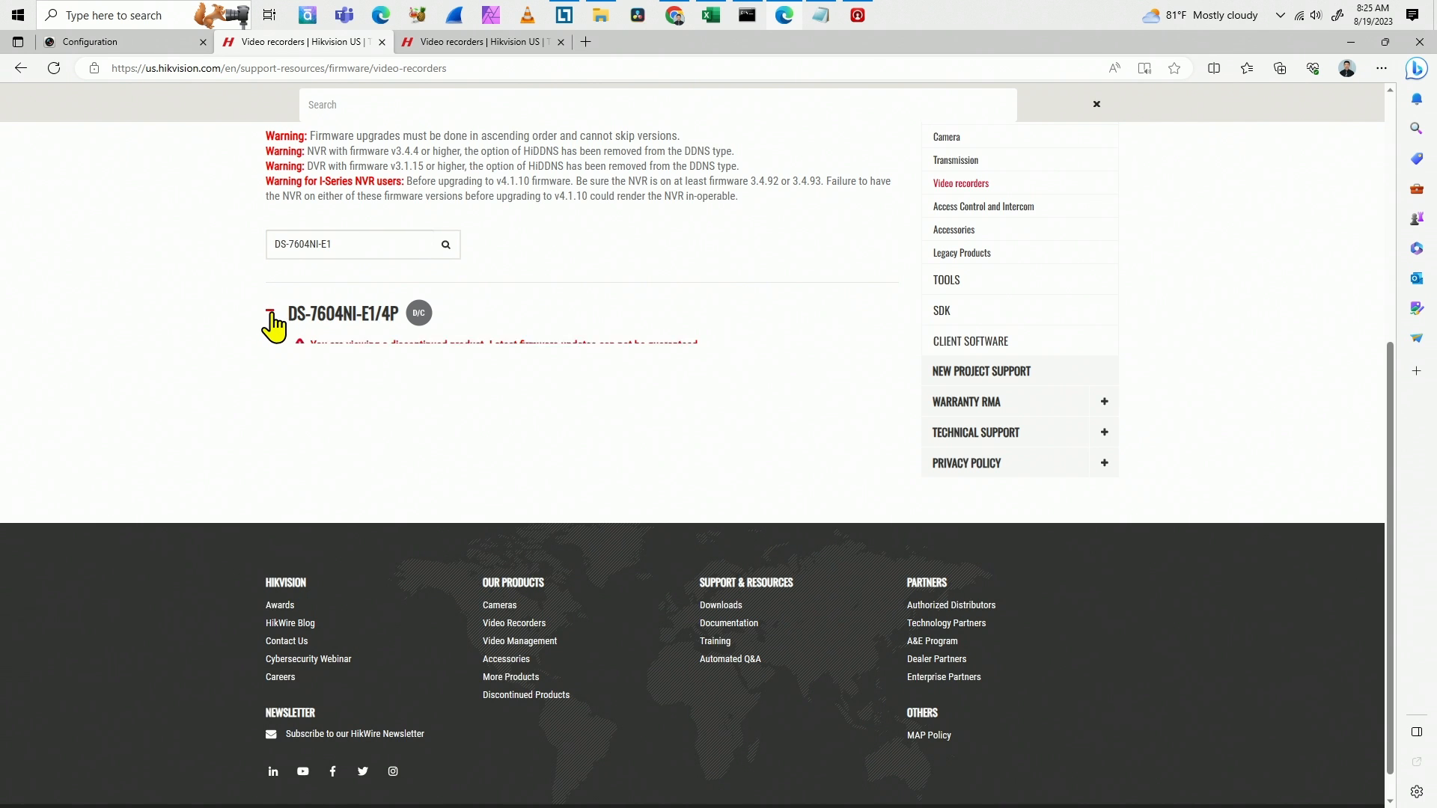
scroll(631, 426, down, 1)
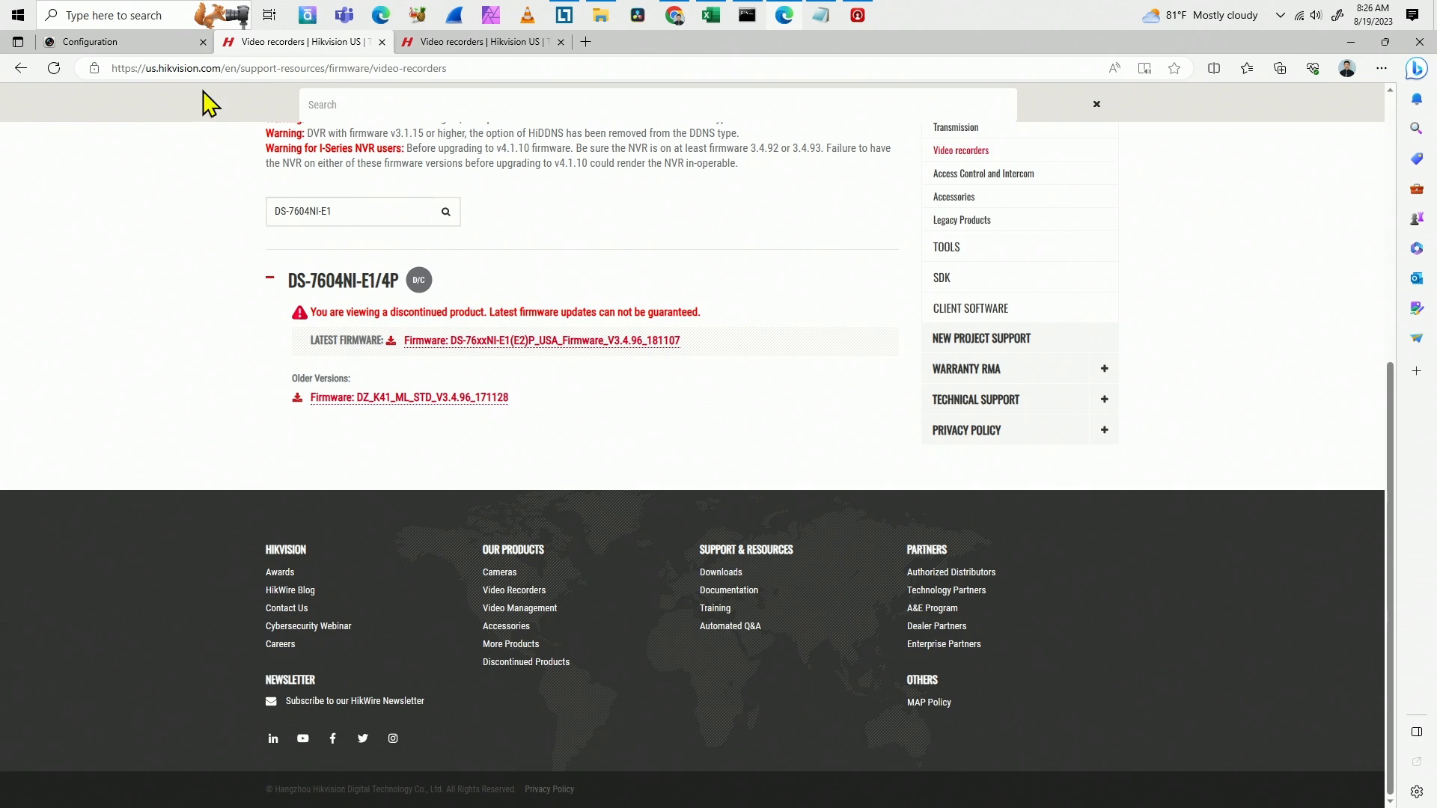
click(145, 43)
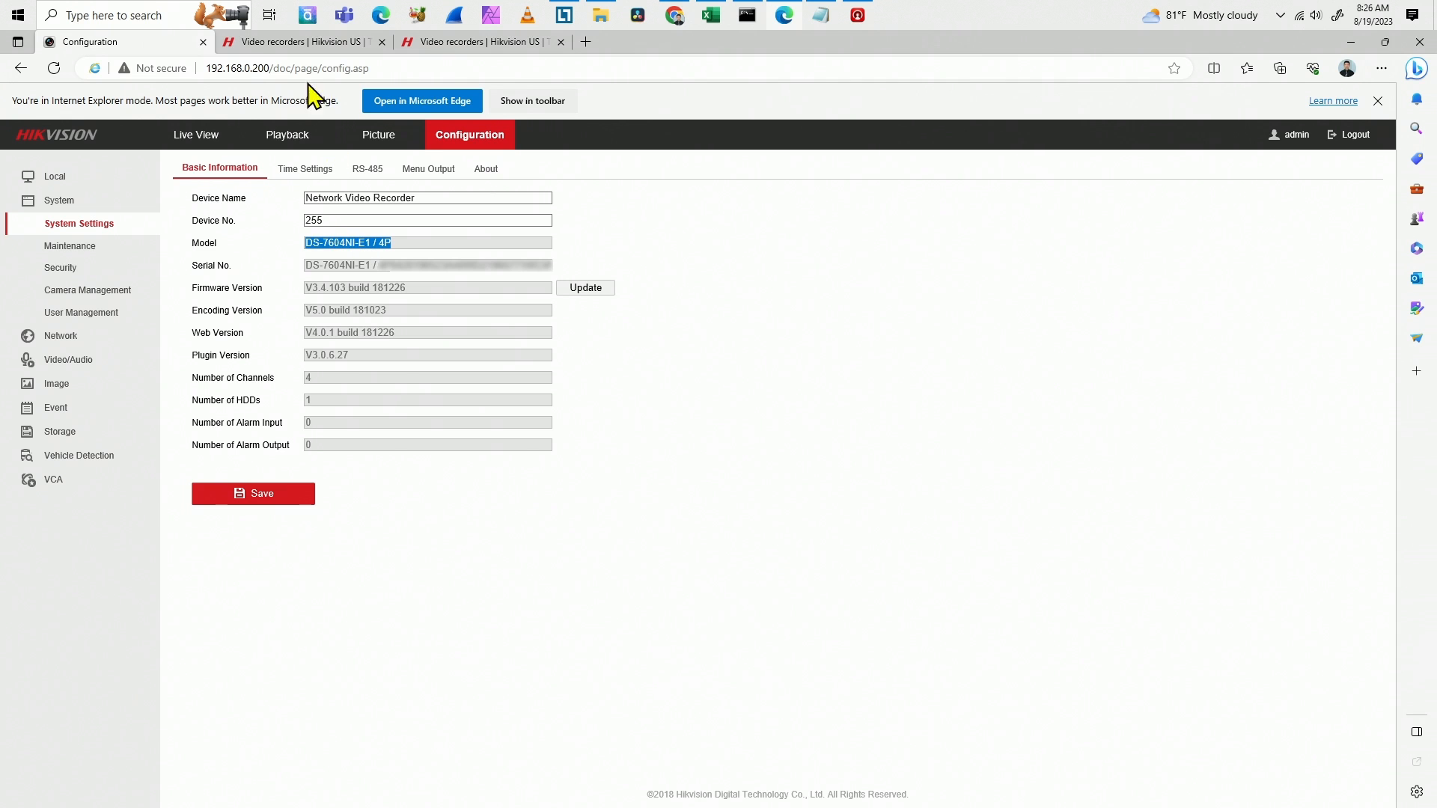
click(338, 43)
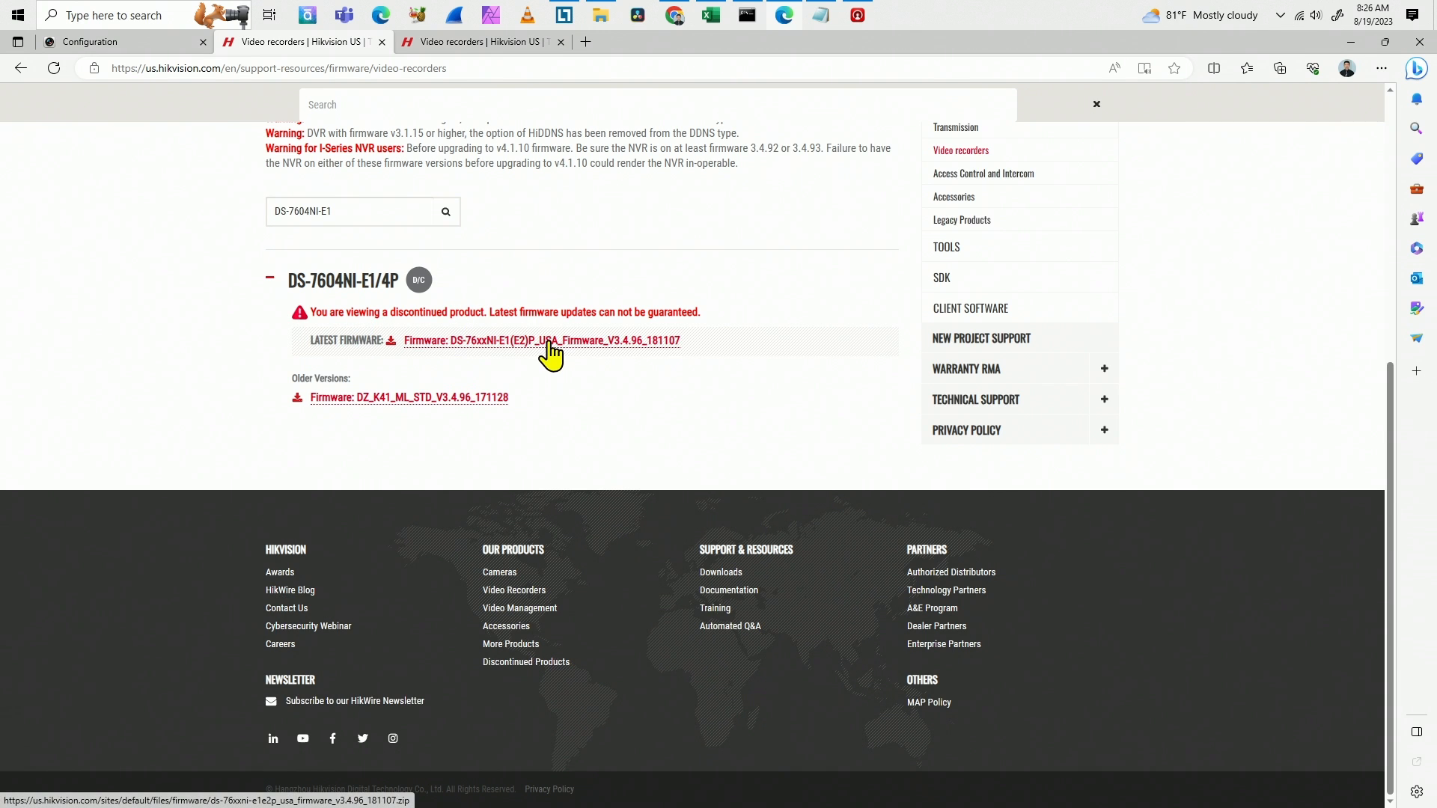
- Download the latest firmware, DS-76xxNI-E1(E2)P_USA_Firmware_V3.4.96_181107, accepting the license agreement, and check the file in its folder
click(551, 349)
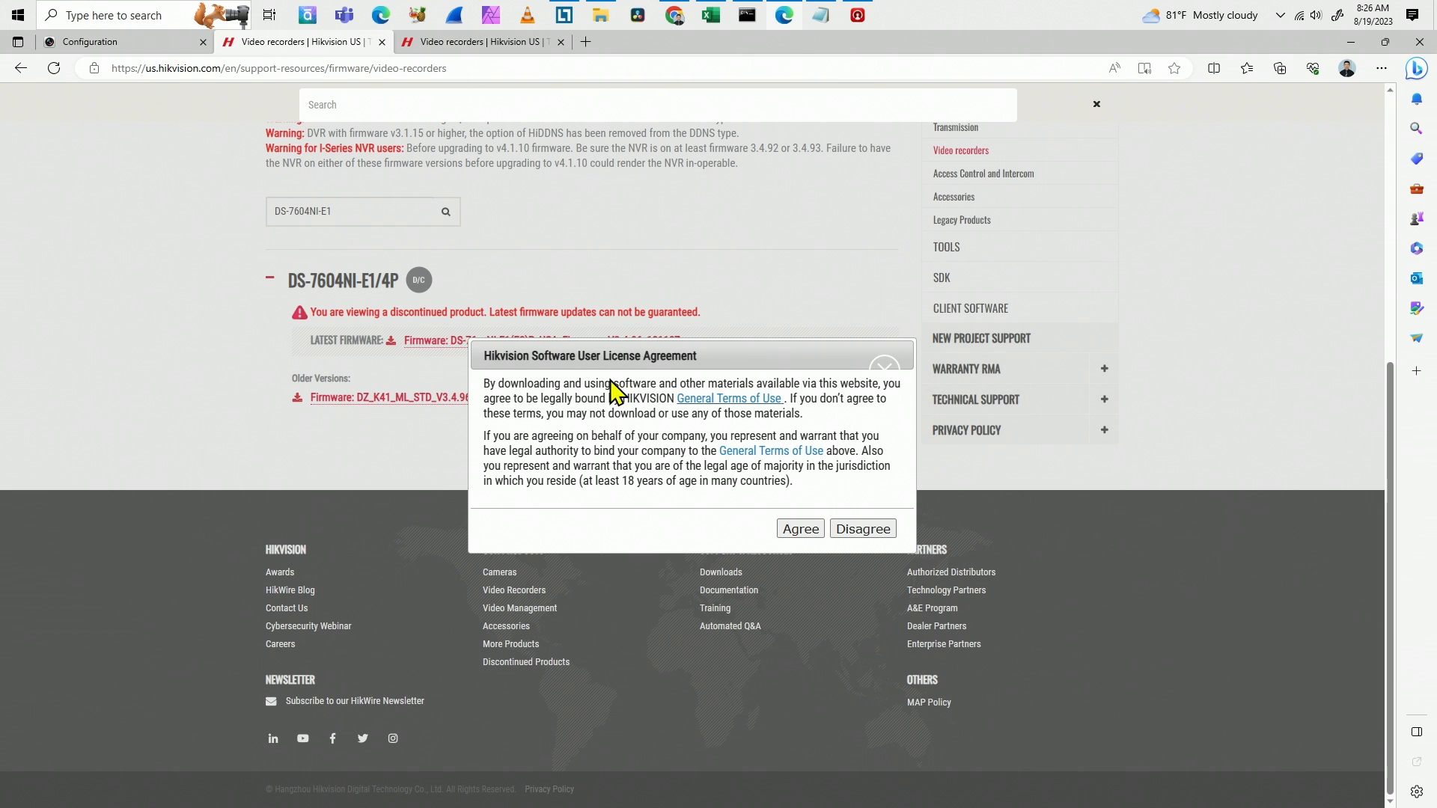
click(817, 536)
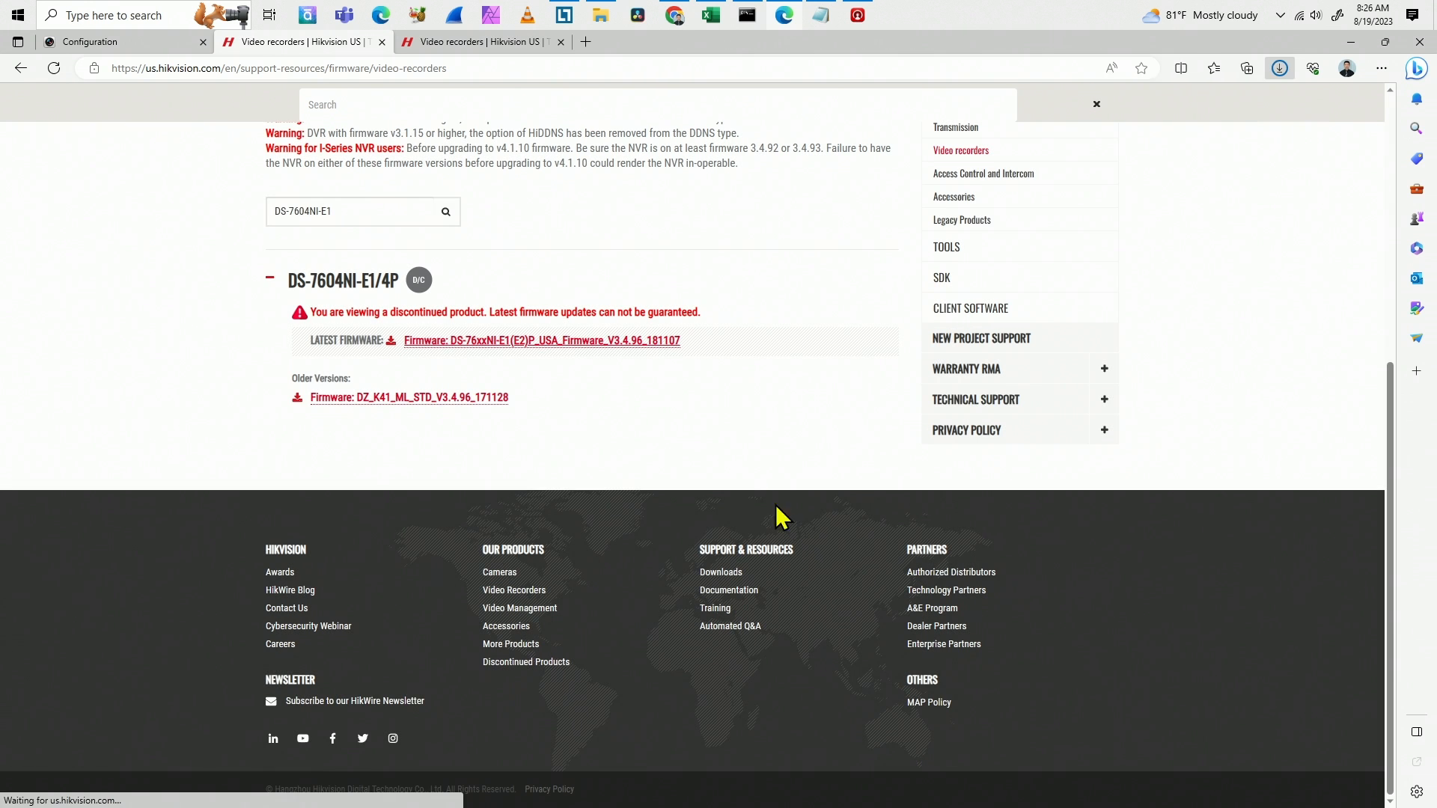
mouse_move(1182, 146)
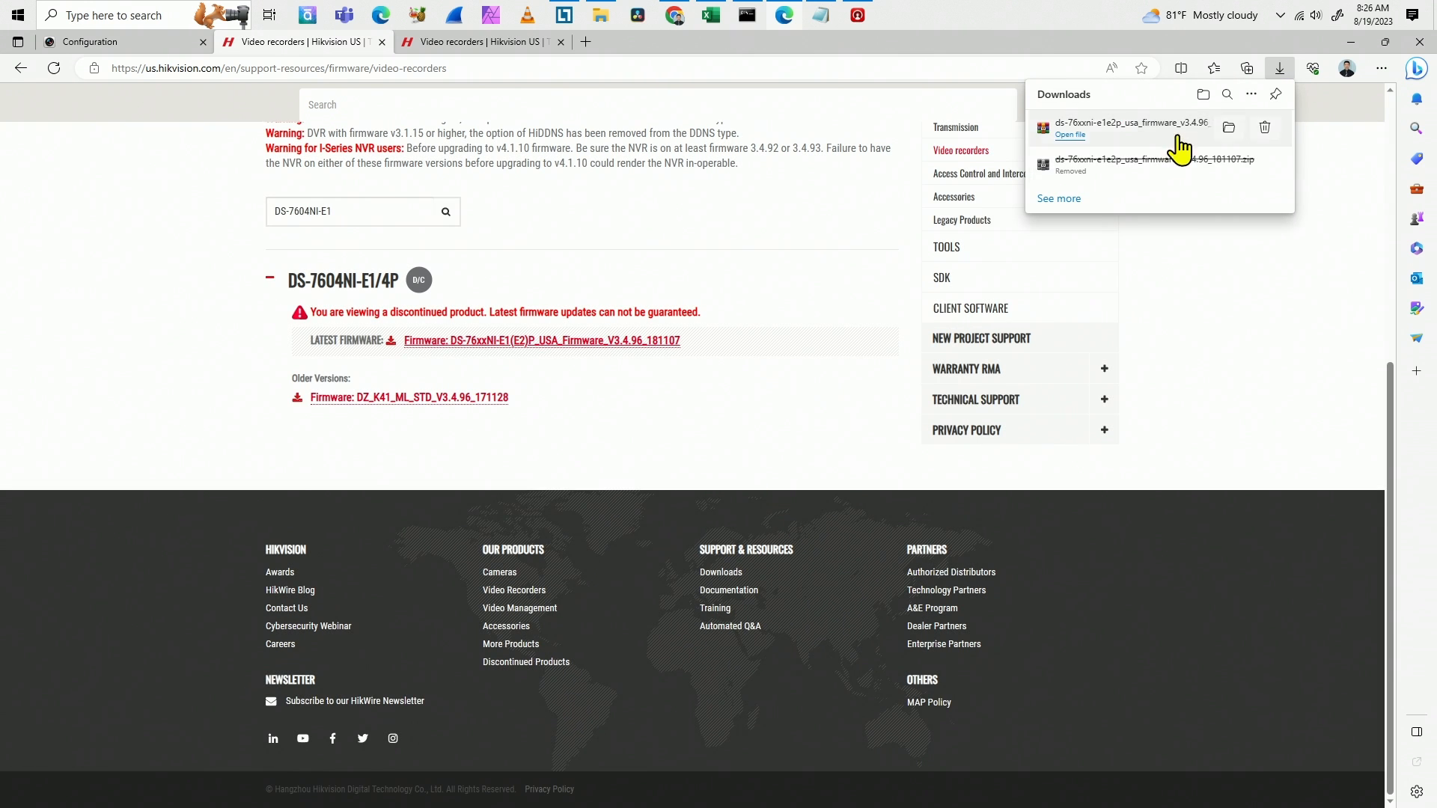
click(1228, 129)
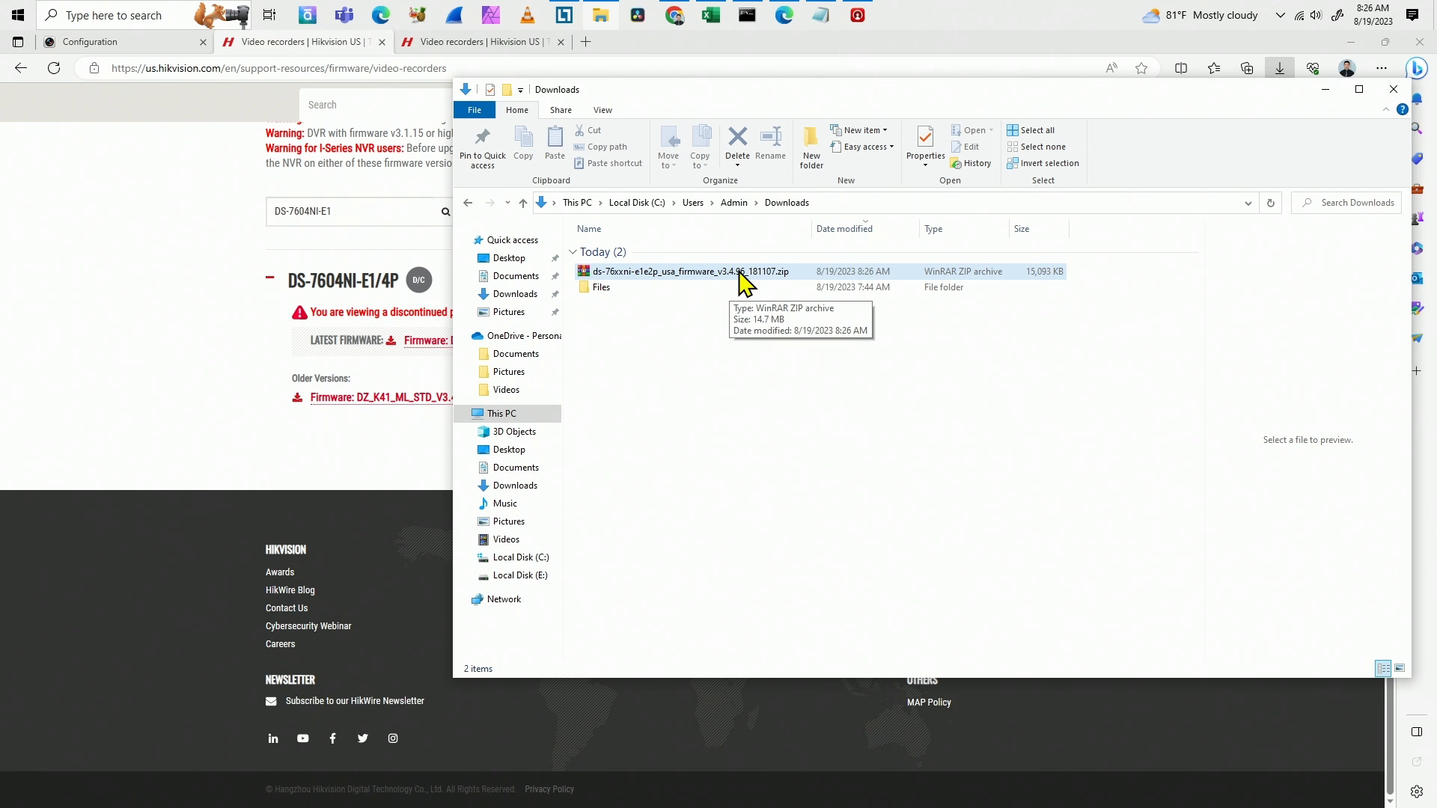
click(228, 228)
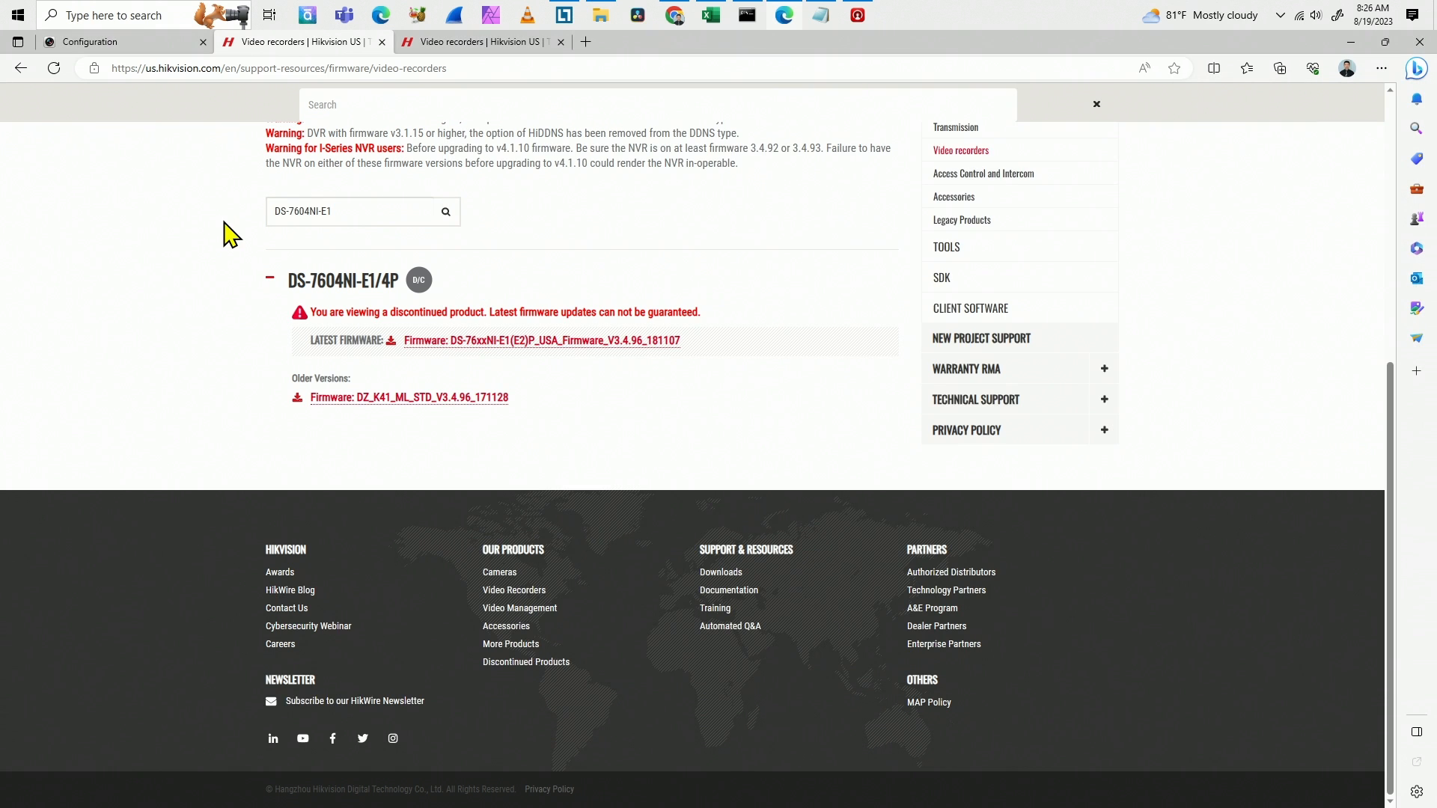
- On the recorder's maintenance page, choose ds-76xxni-e1e2p_usa_firmware_v3.4.96_181107.zip from Downloads as the firmware upgrade file
click(122, 45)
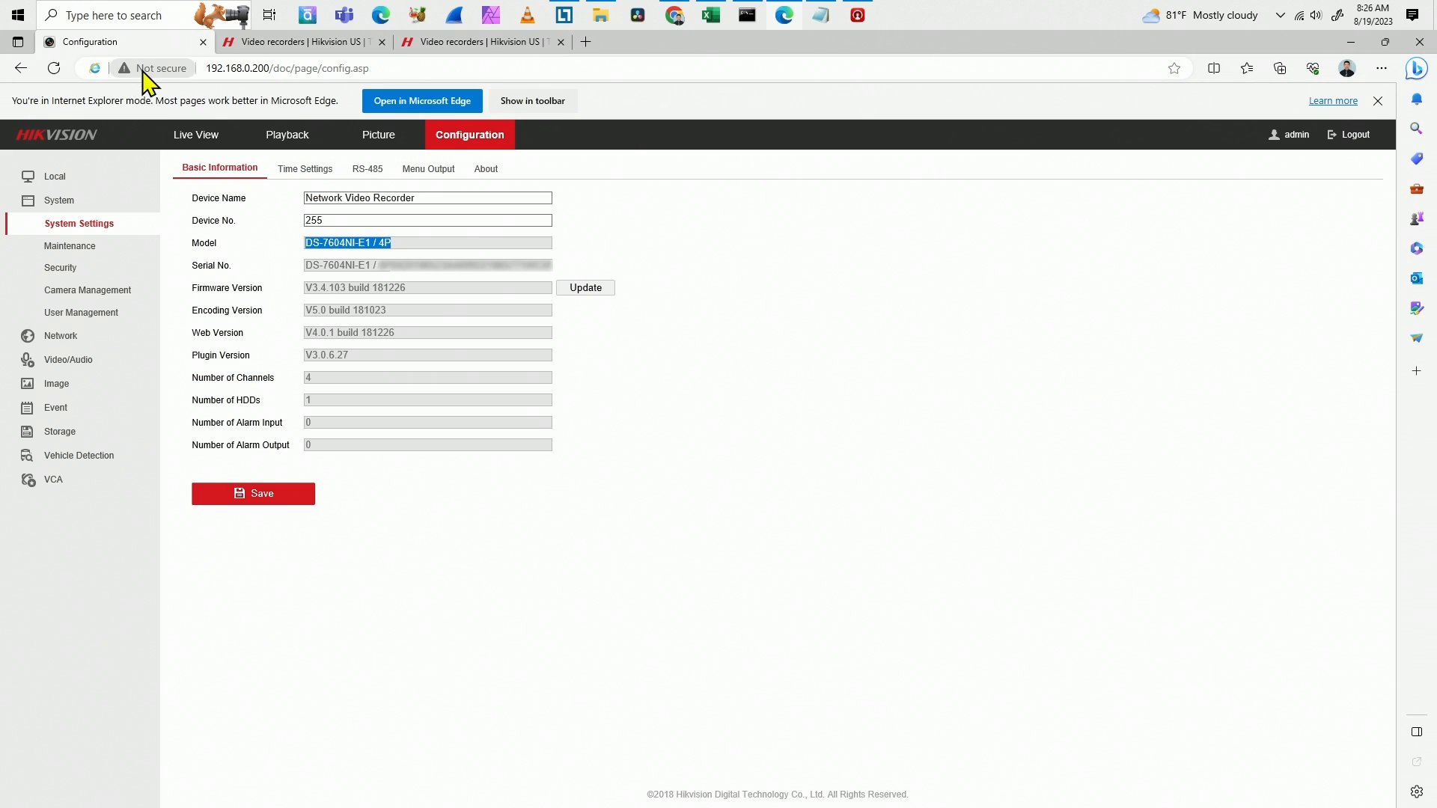
click(88, 249)
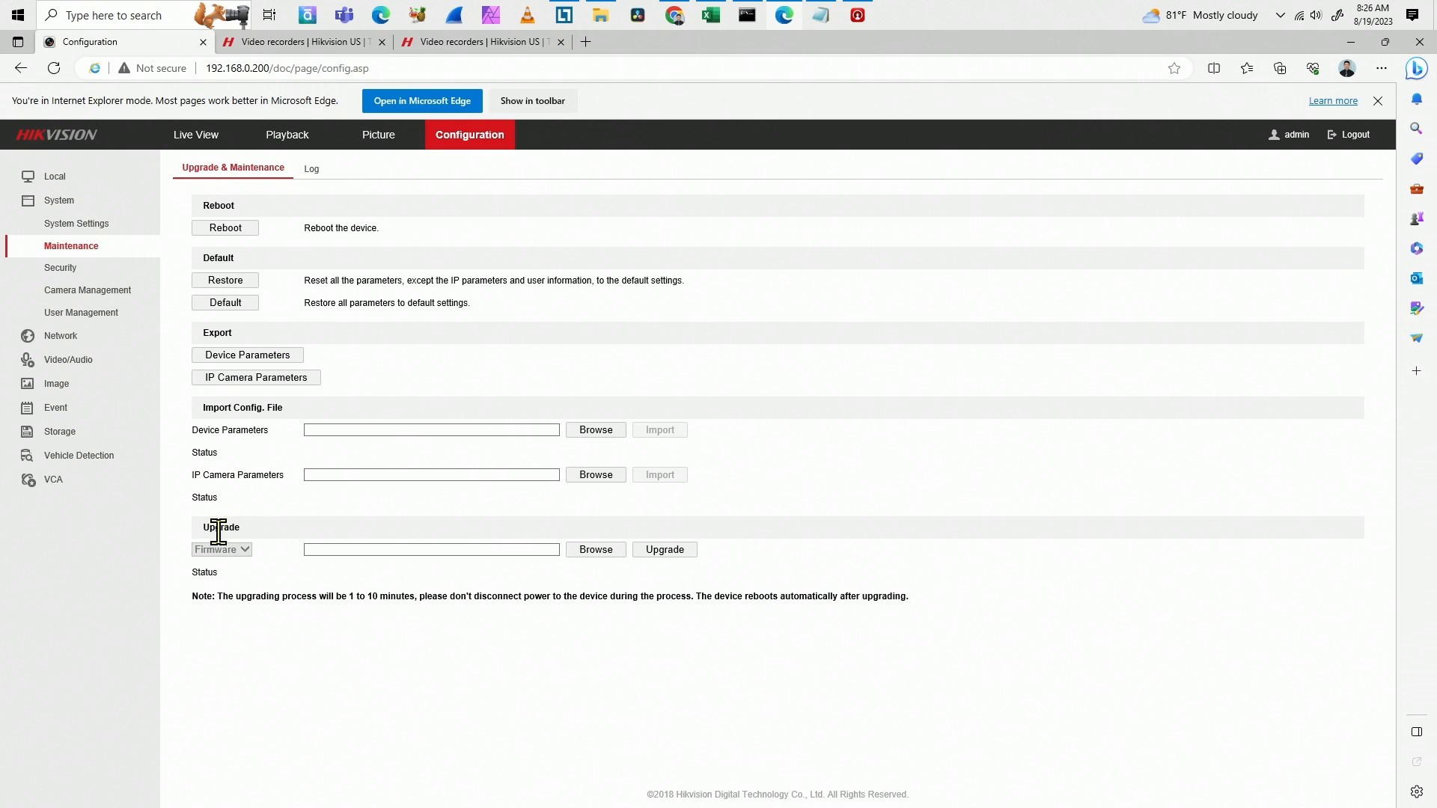
click(586, 552)
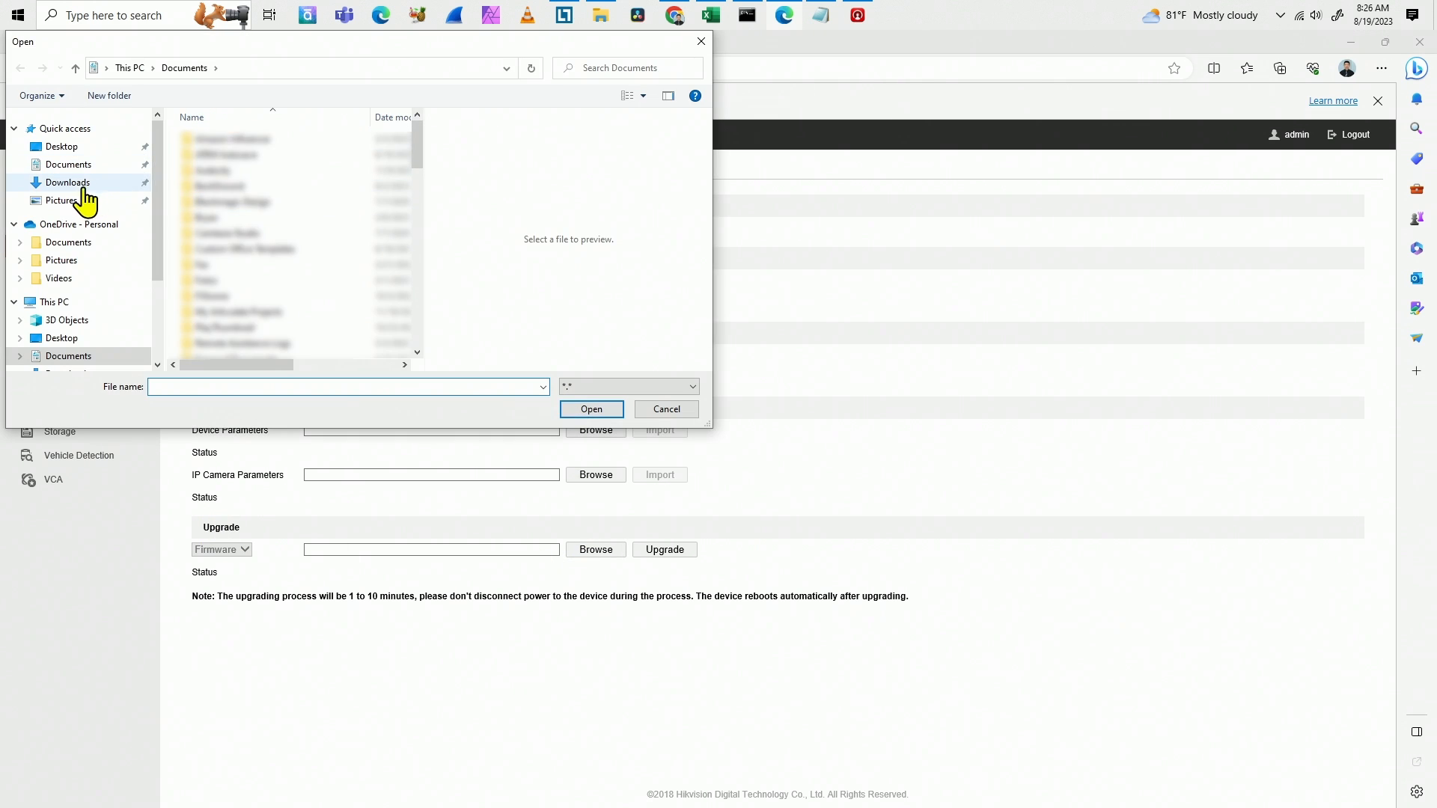
click(69, 184)
click(267, 162)
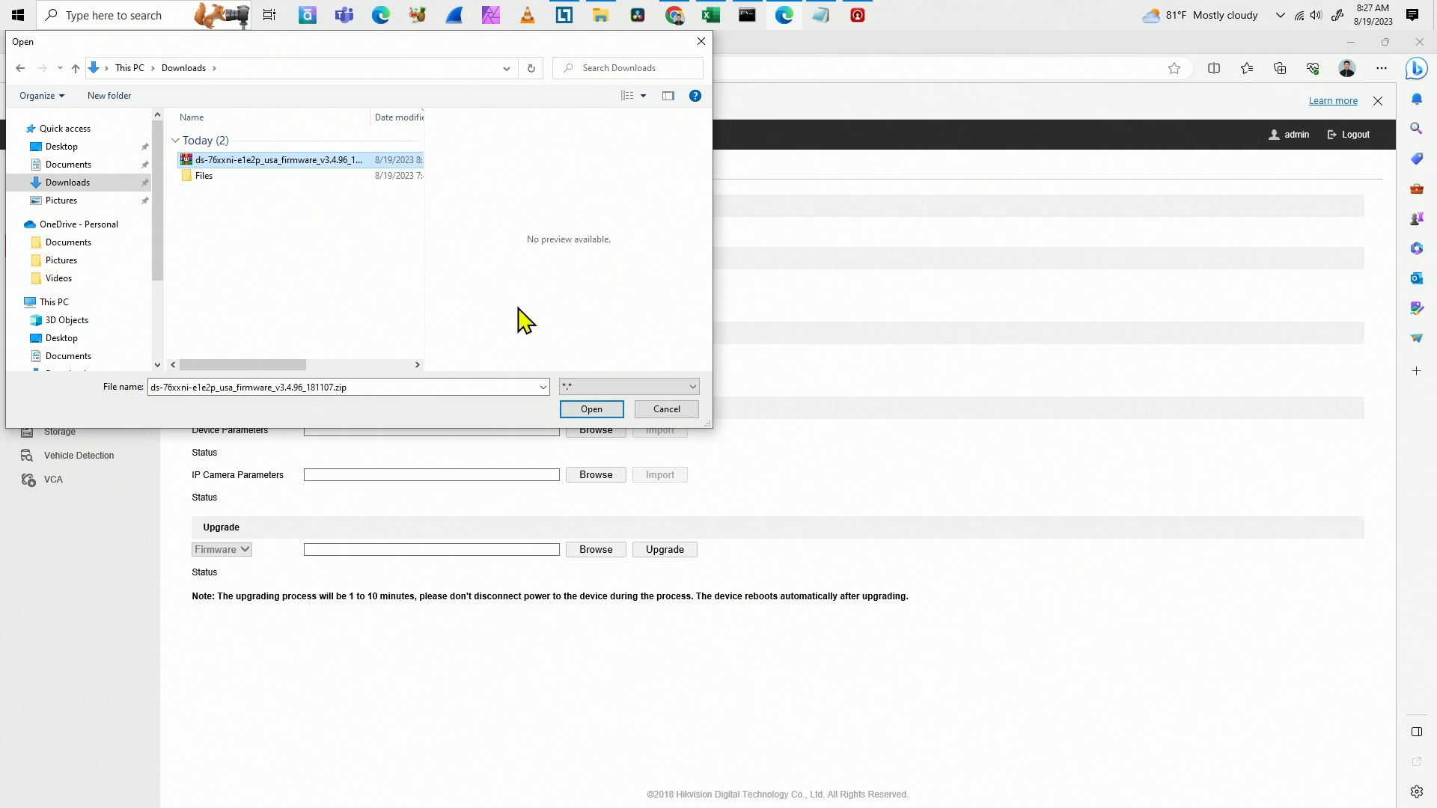
click(592, 410)
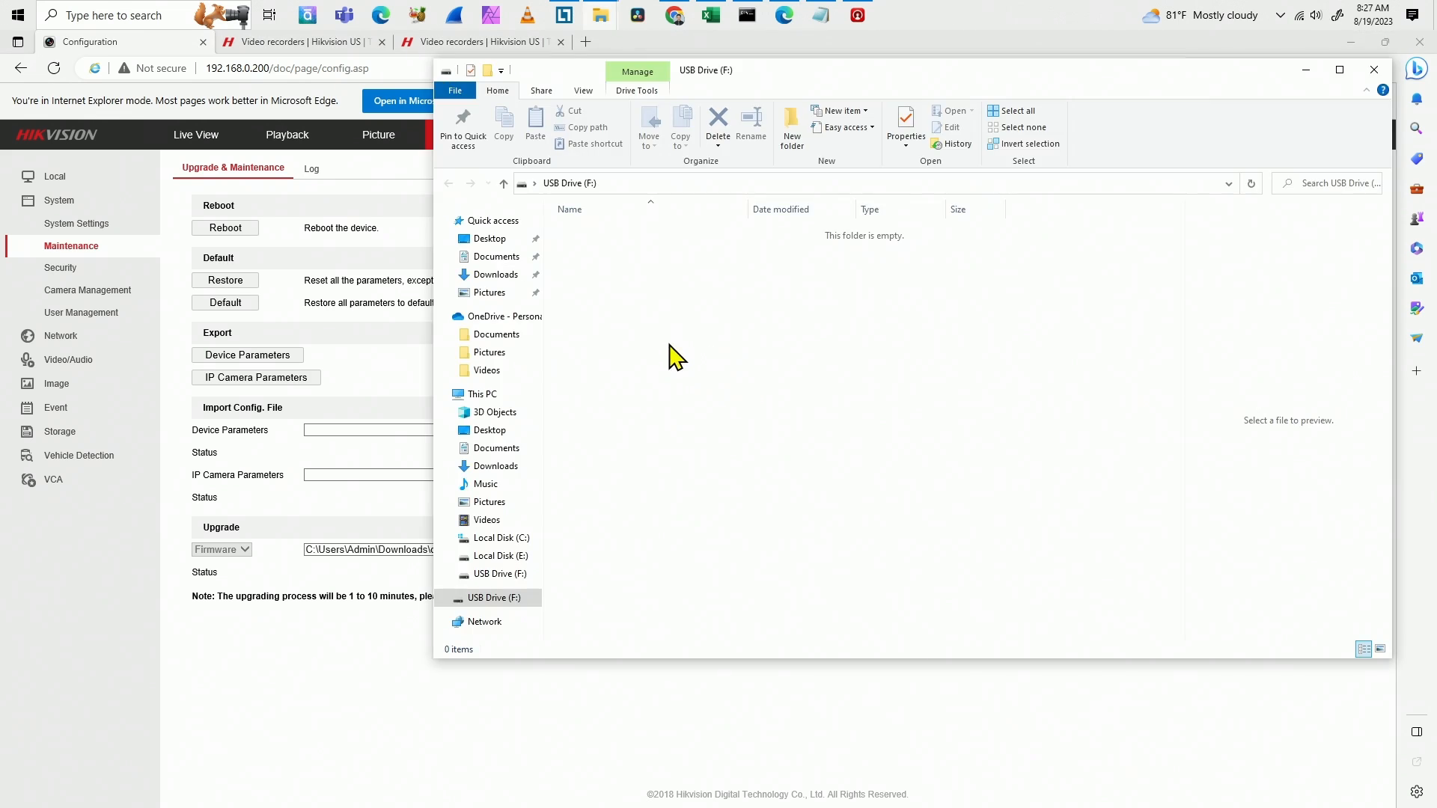
- Copy ds-76xxni-e1e2p_usa_firmware_v3.4.96_181107.zip from Downloads to USB Drive (F:), check it there, and eject the drive
click(507, 275)
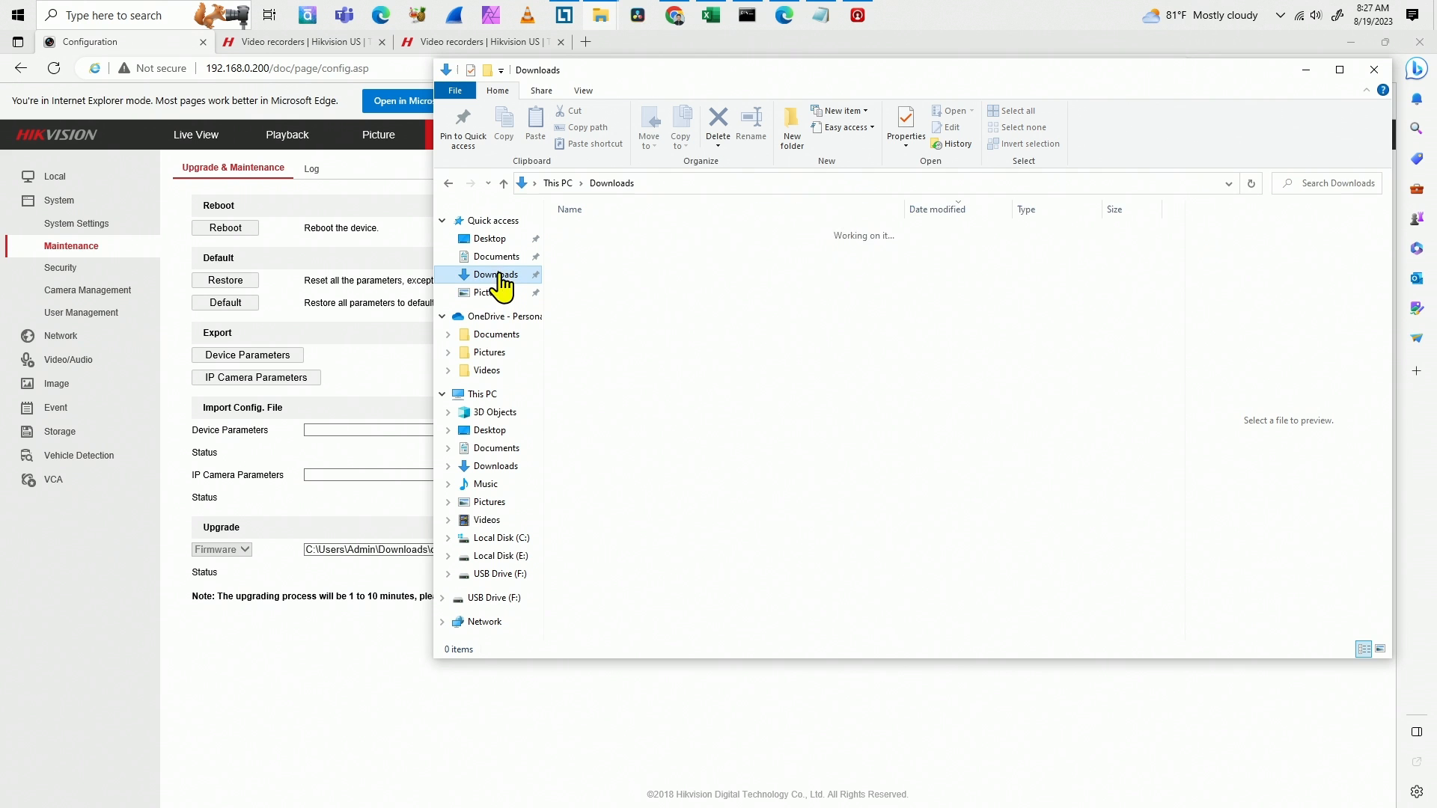
click(642, 253)
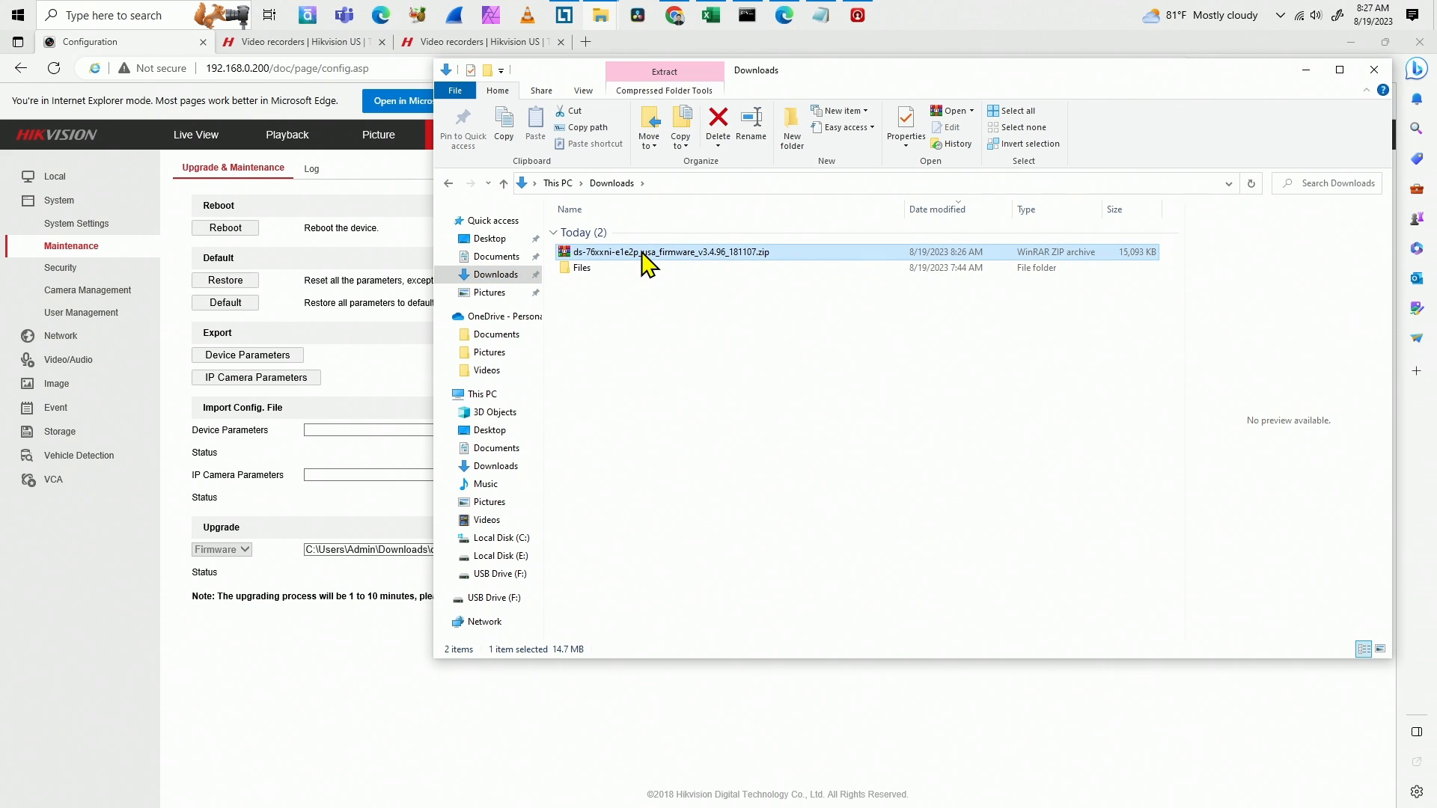
drag(645, 262, 503, 581)
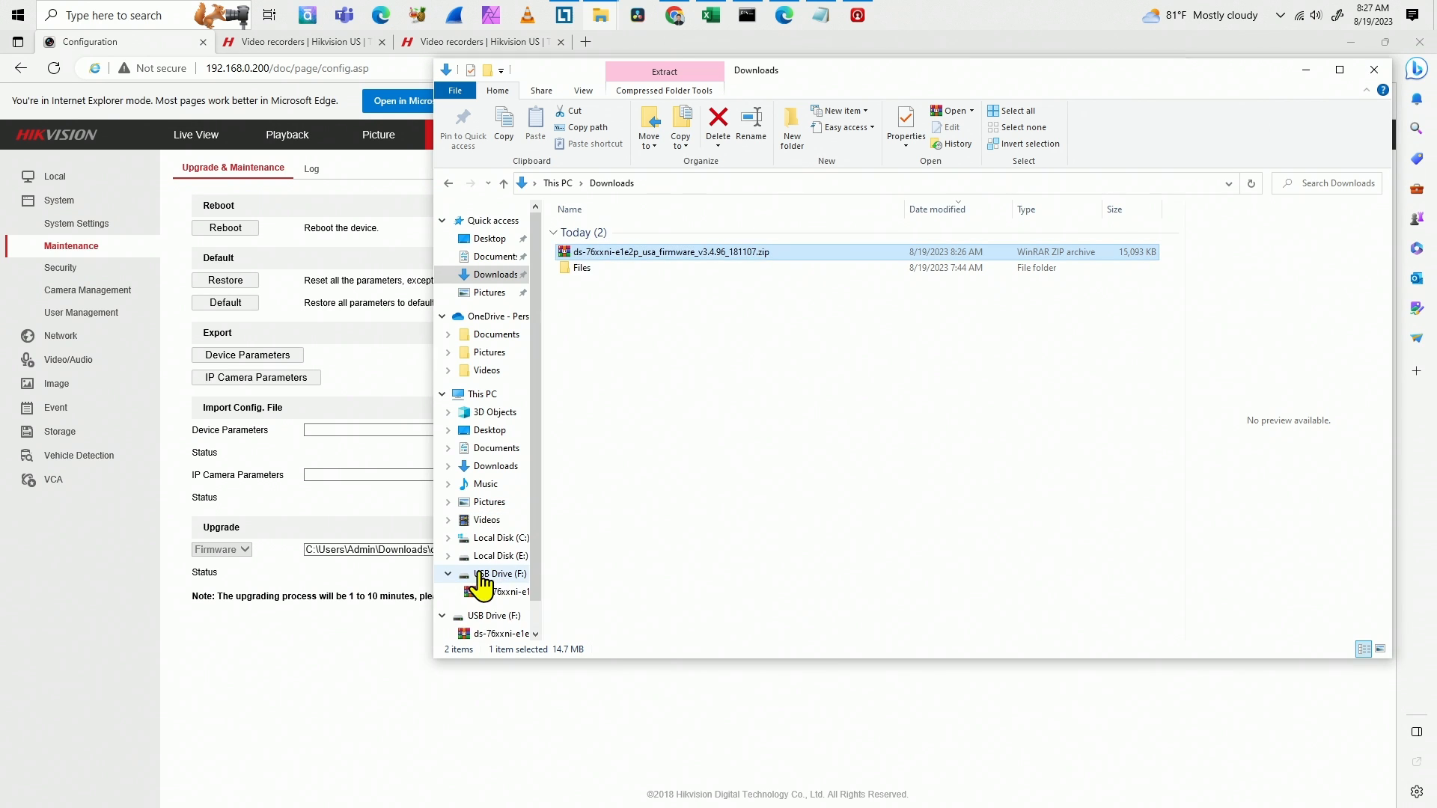
click(490, 575)
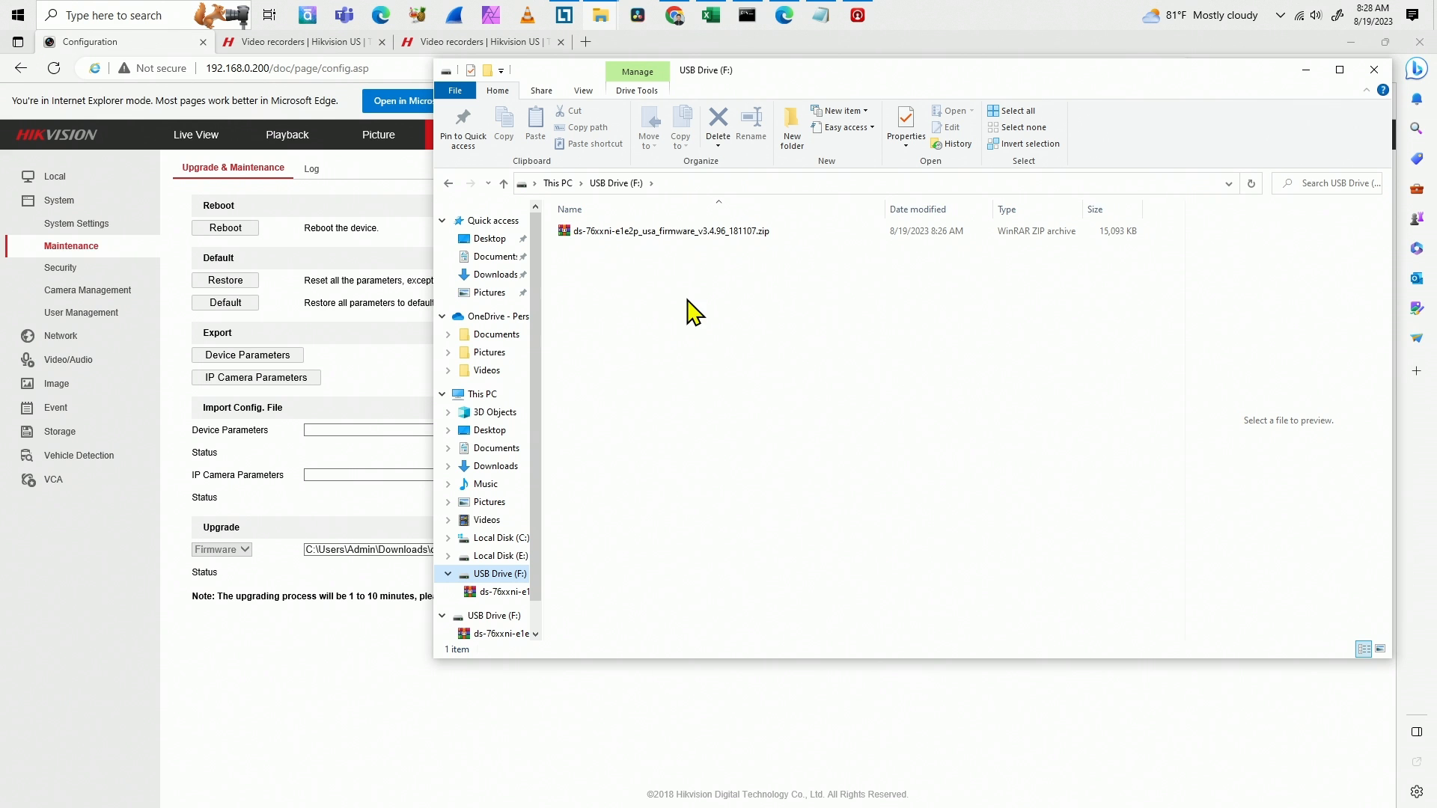
right_click(495, 576)
click(552, 461)
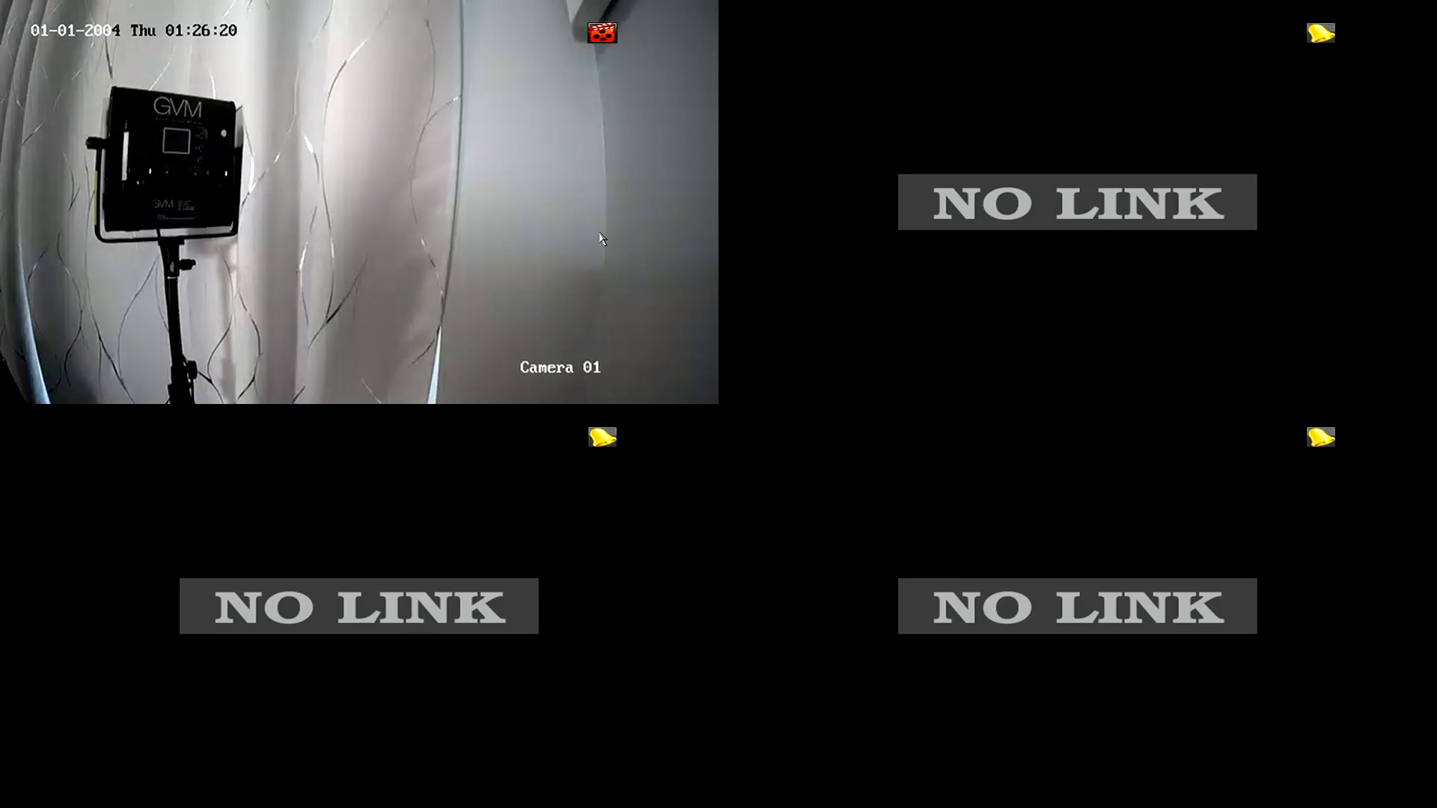
- Switch to the recorder's local interface and open its main menu, unlocking the admin account with the unlock pattern
right_click(650, 192)
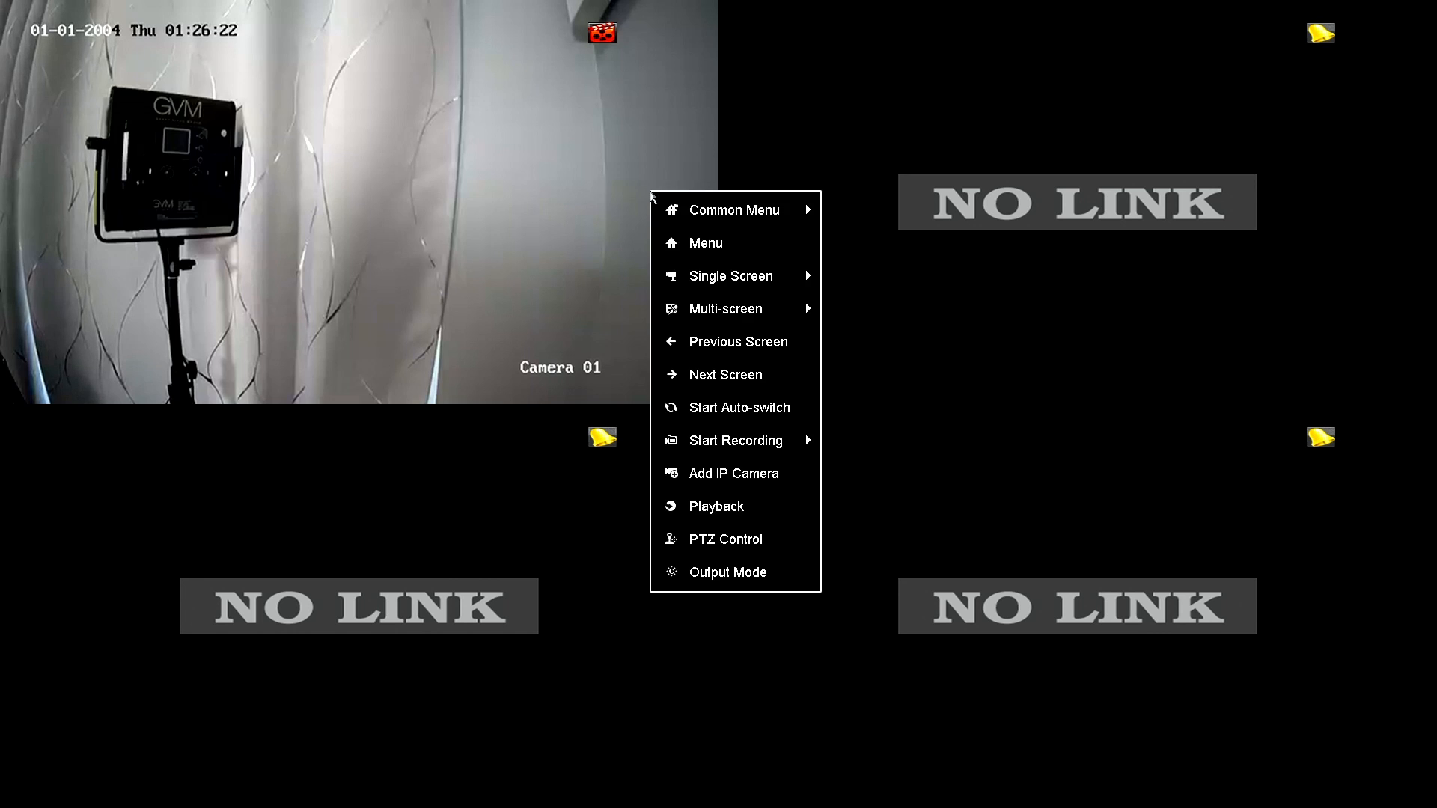
mouse_move(679, 200)
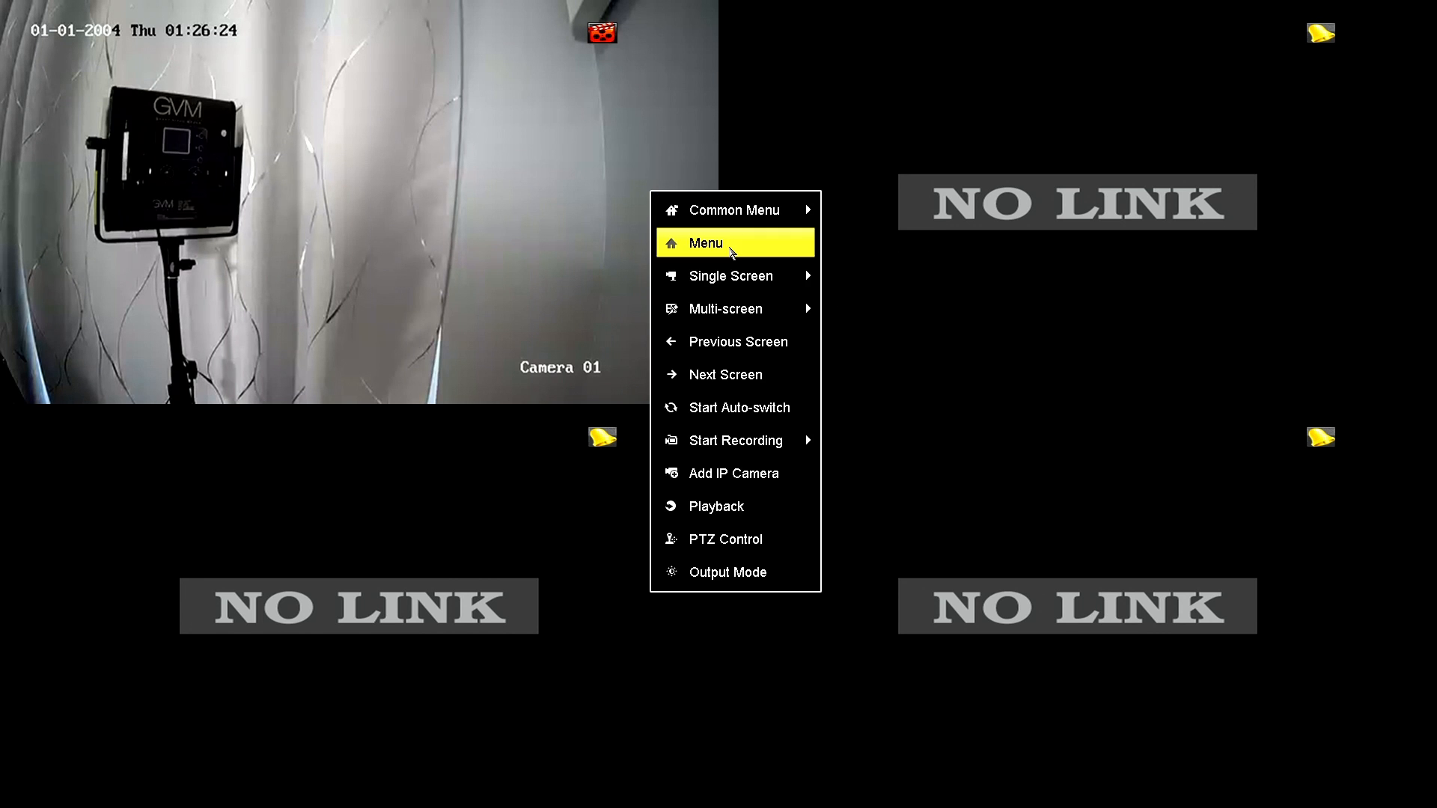
click(730, 253)
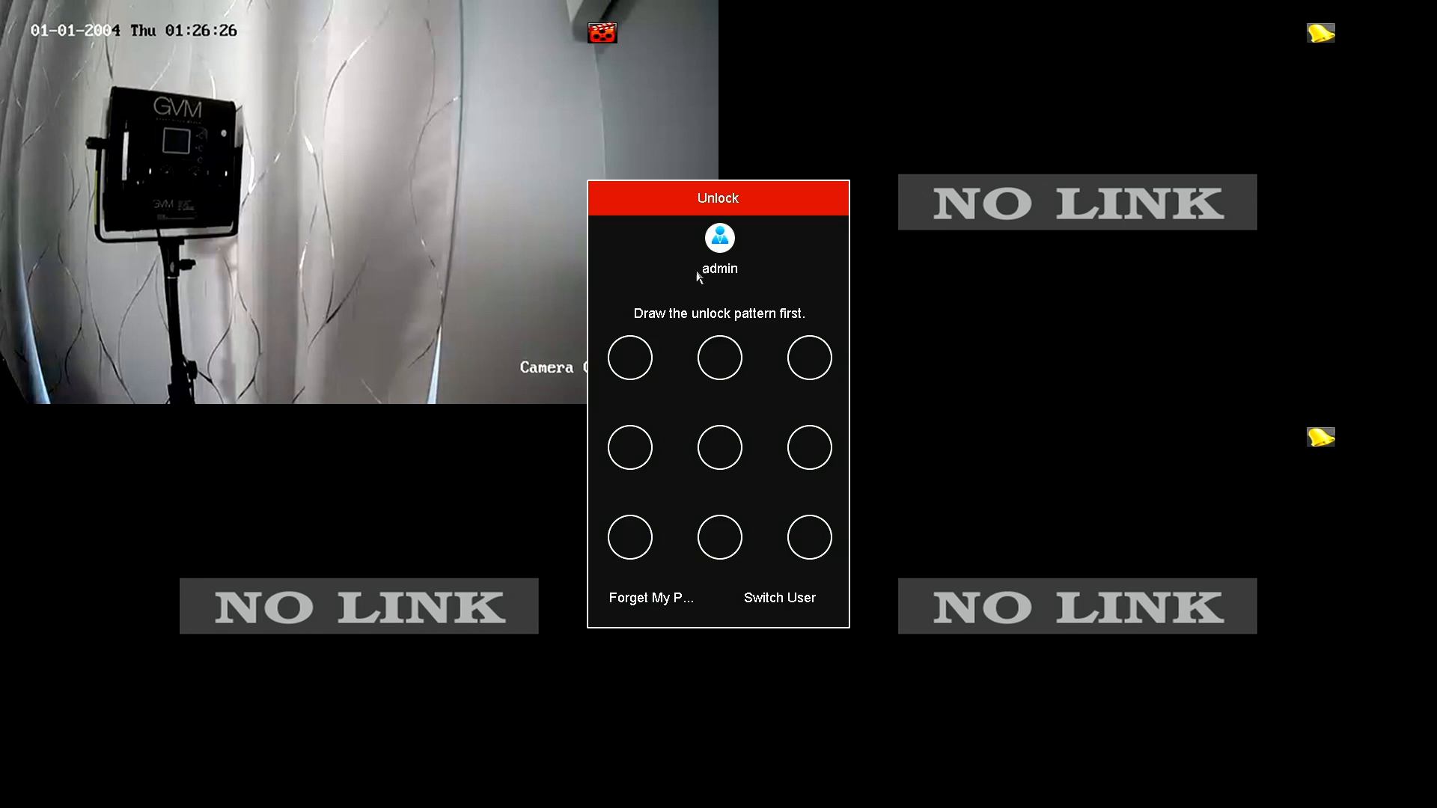
mouse_move(641, 347)
mouse_down()
mouse_move(640, 569)
mouse_move(824, 540)
mouse_up()
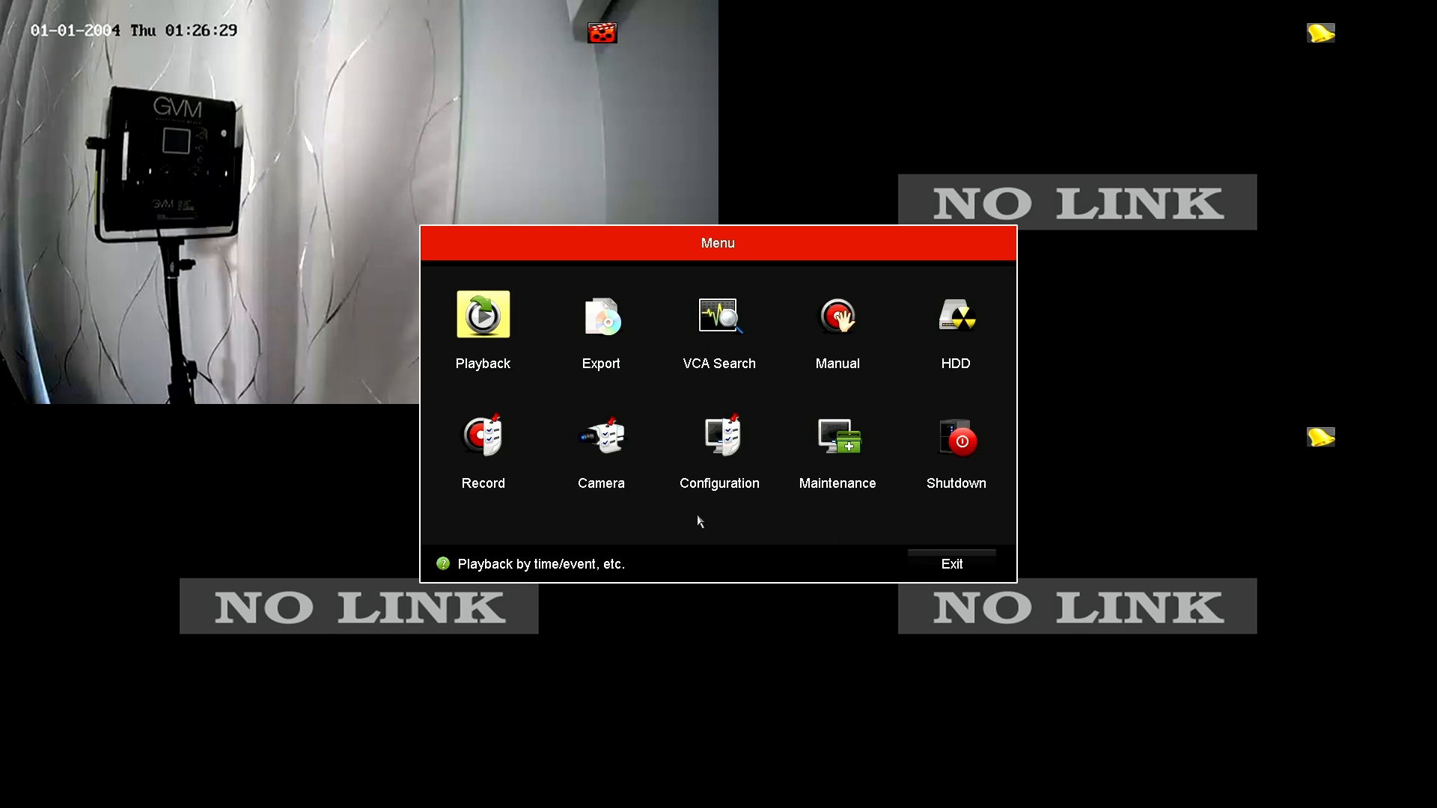
- Open the Local Upgrade page in the recorder's system maintenance settings
click(829, 445)
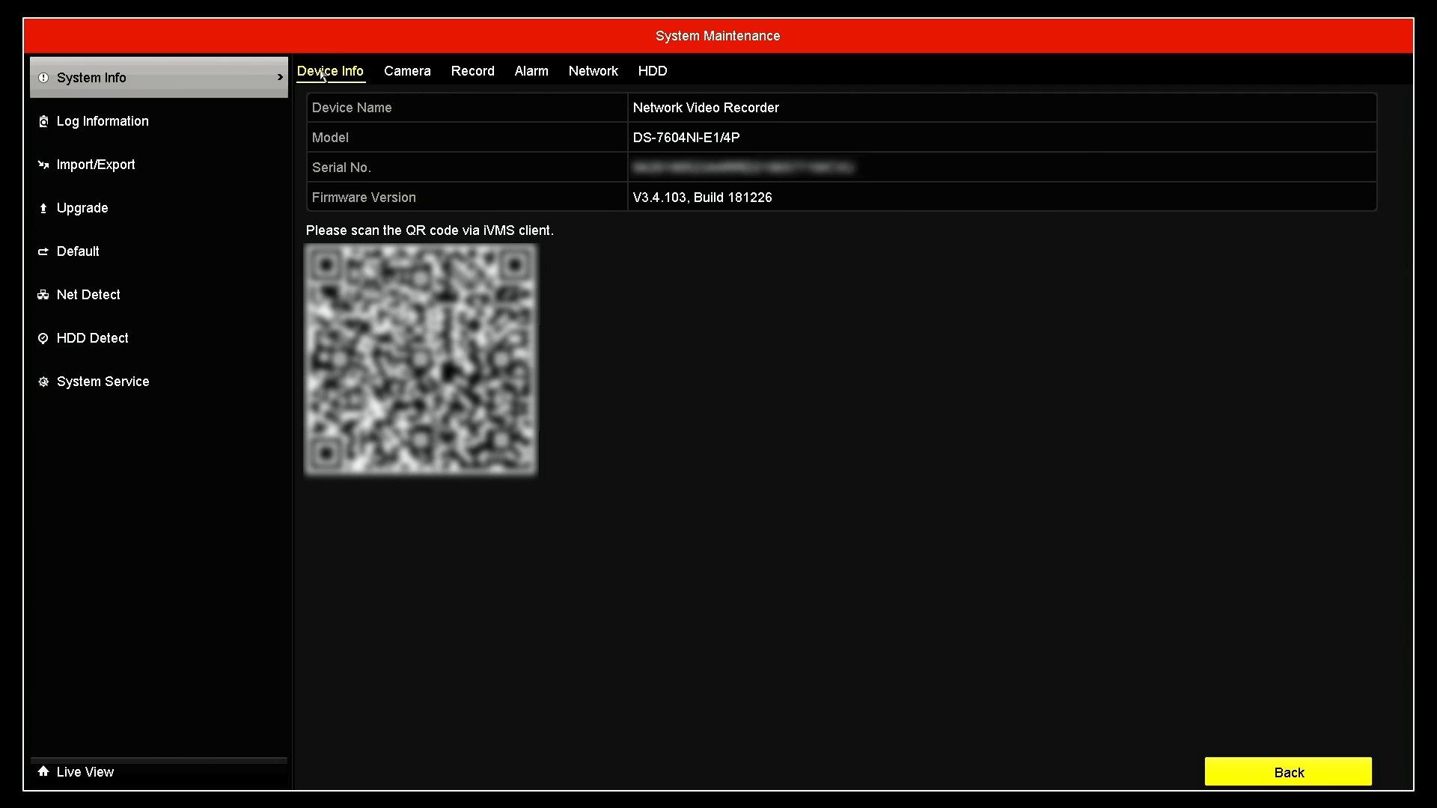
click(130, 211)
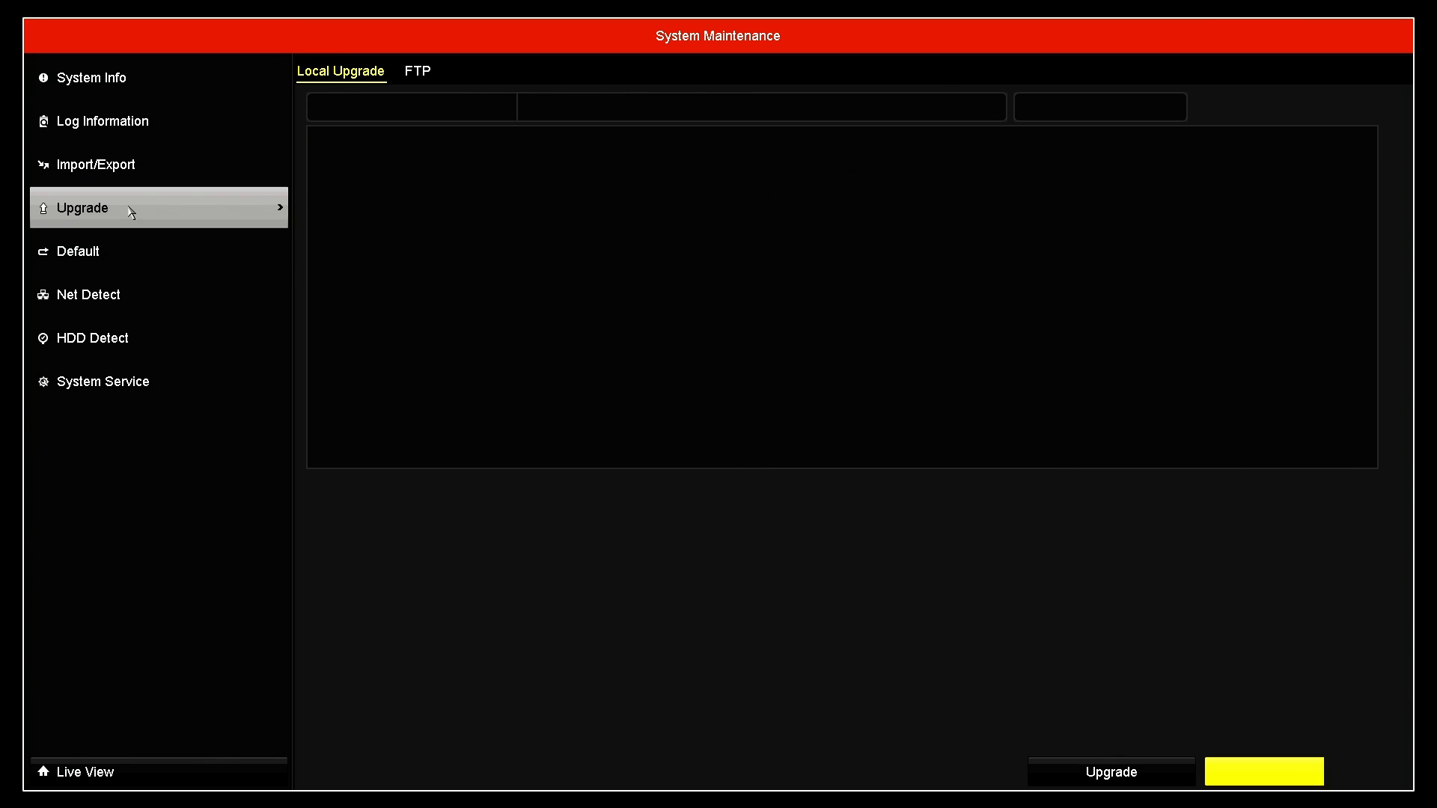